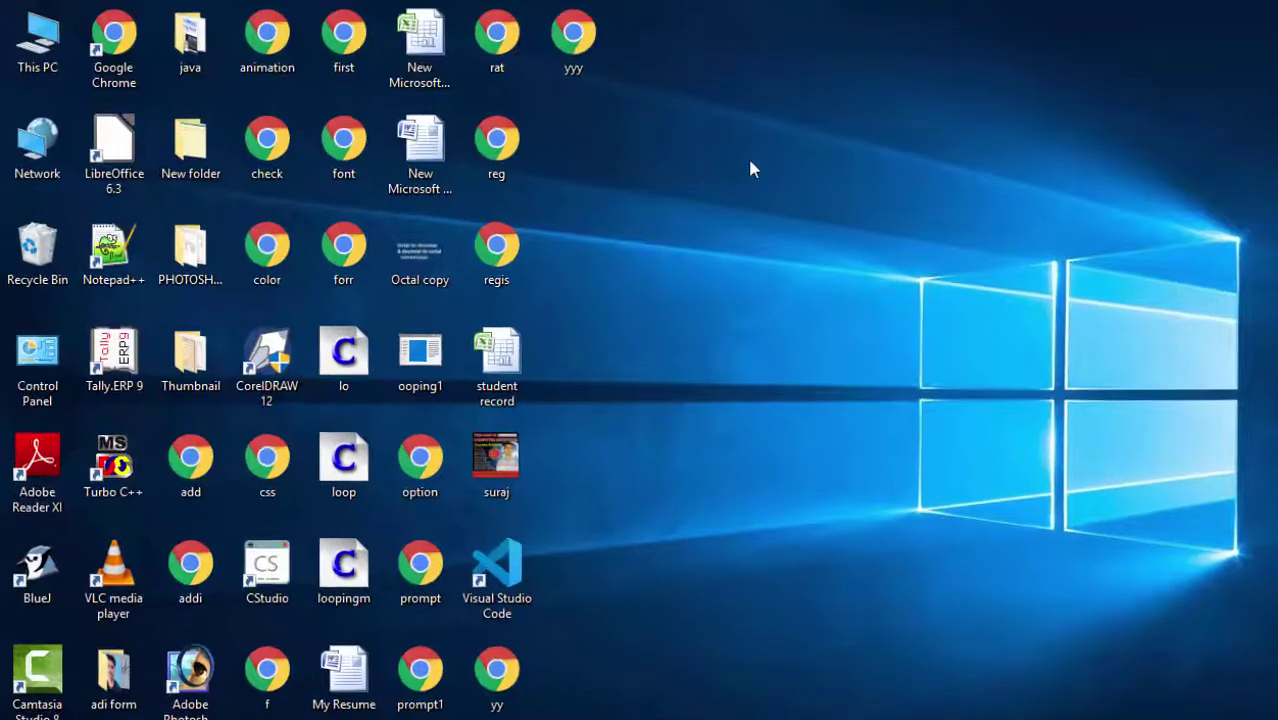
Refresh the desktop several times, then launch Microsoft Office Access 2007 from the Start menu.
right_click(688, 150)
click(716, 200)
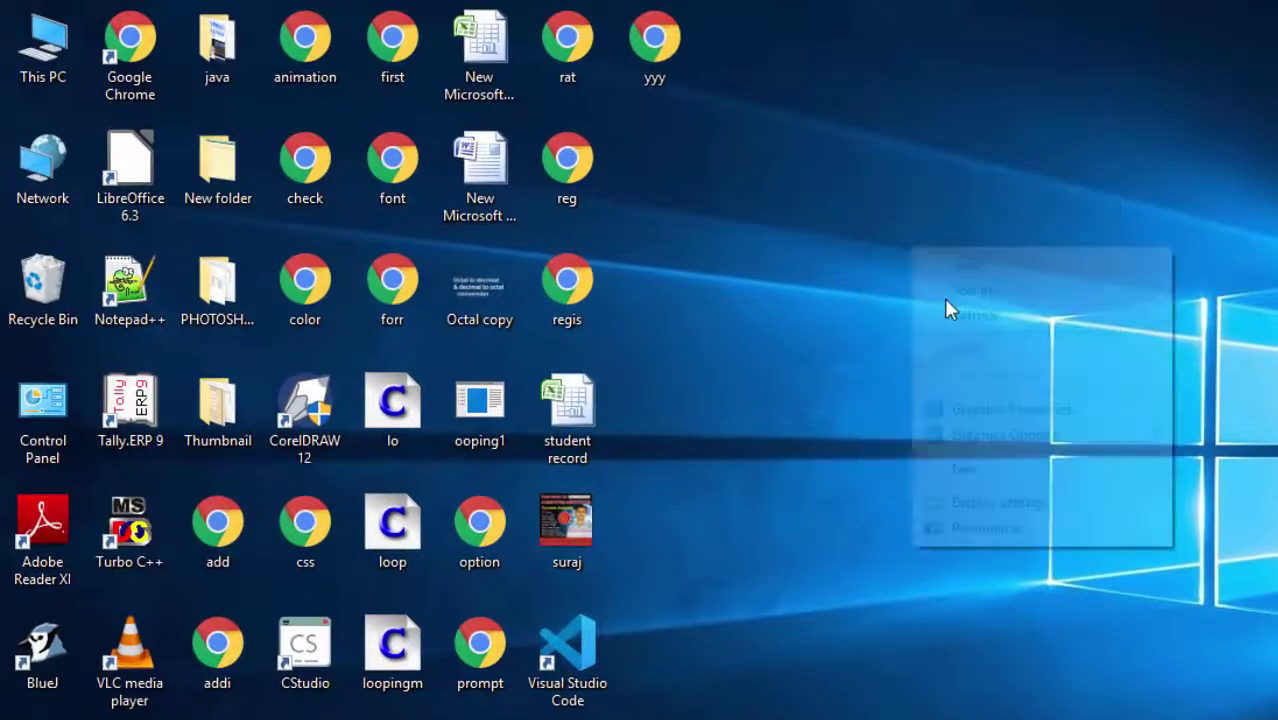
click(946, 314)
right_click(780, 200)
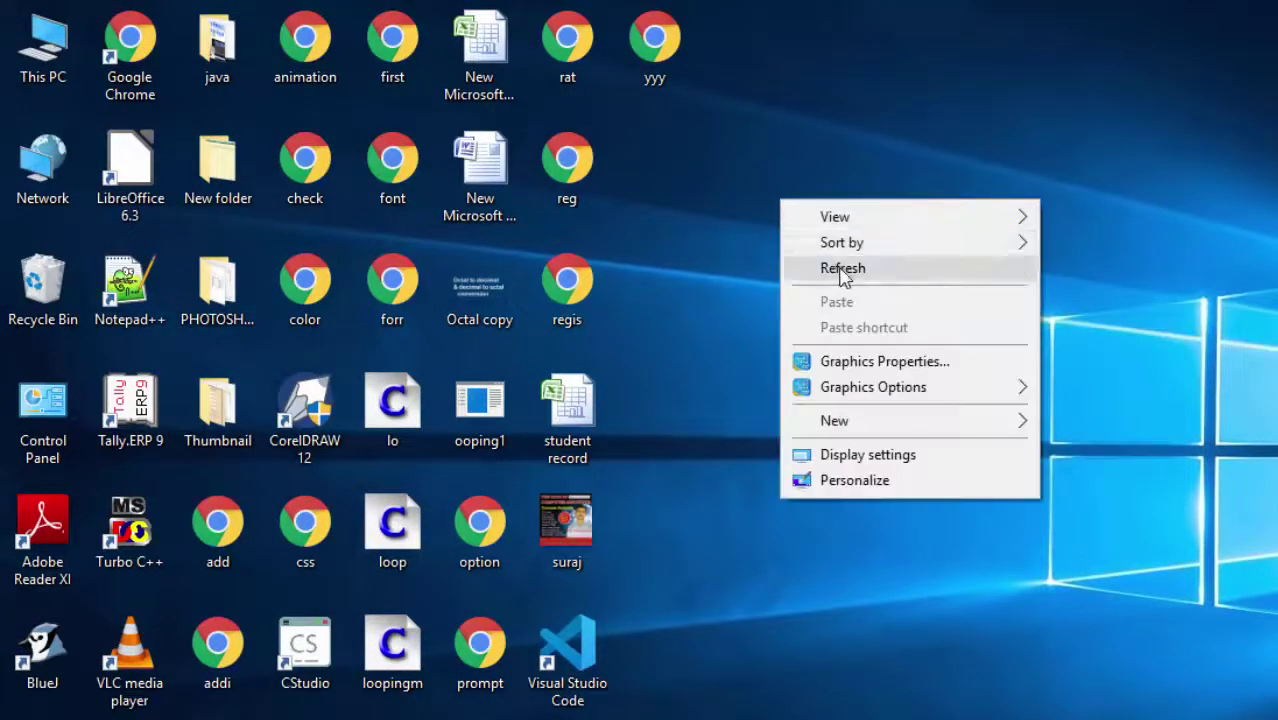
click(842, 270)
right_click(836, 262)
click(872, 328)
right_click(790, 245)
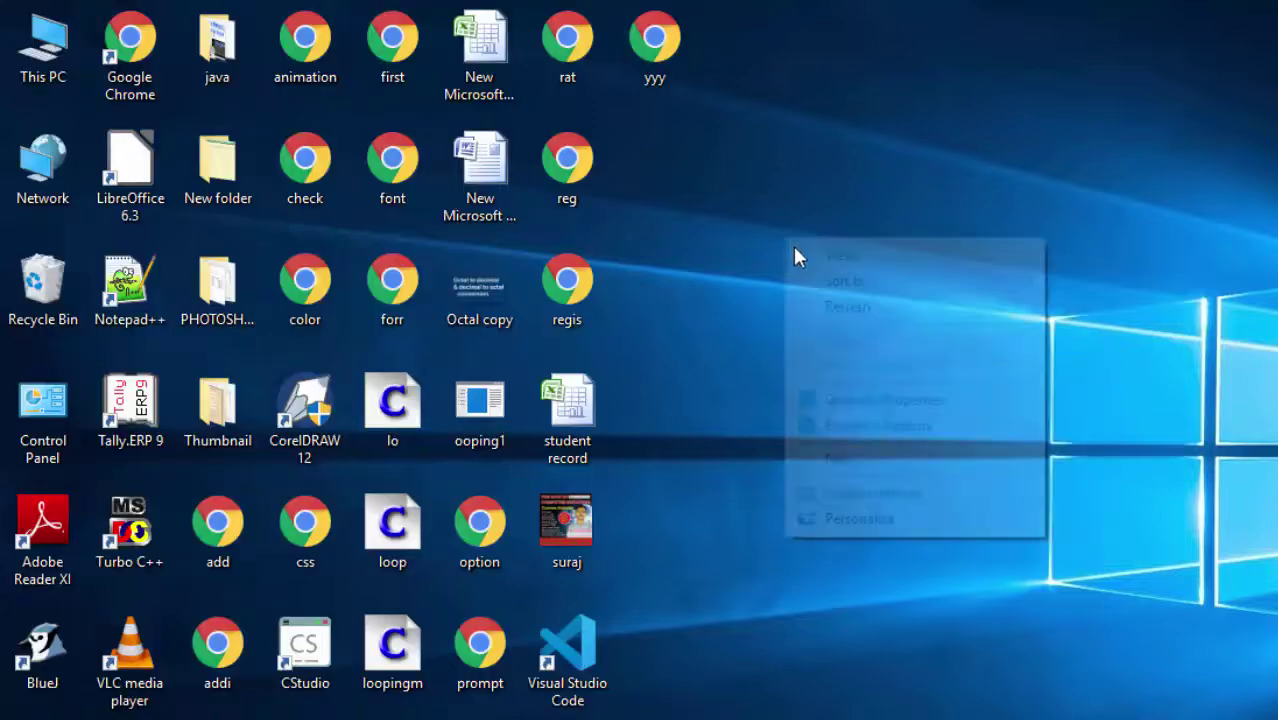
click(855, 305)
right_click(851, 309)
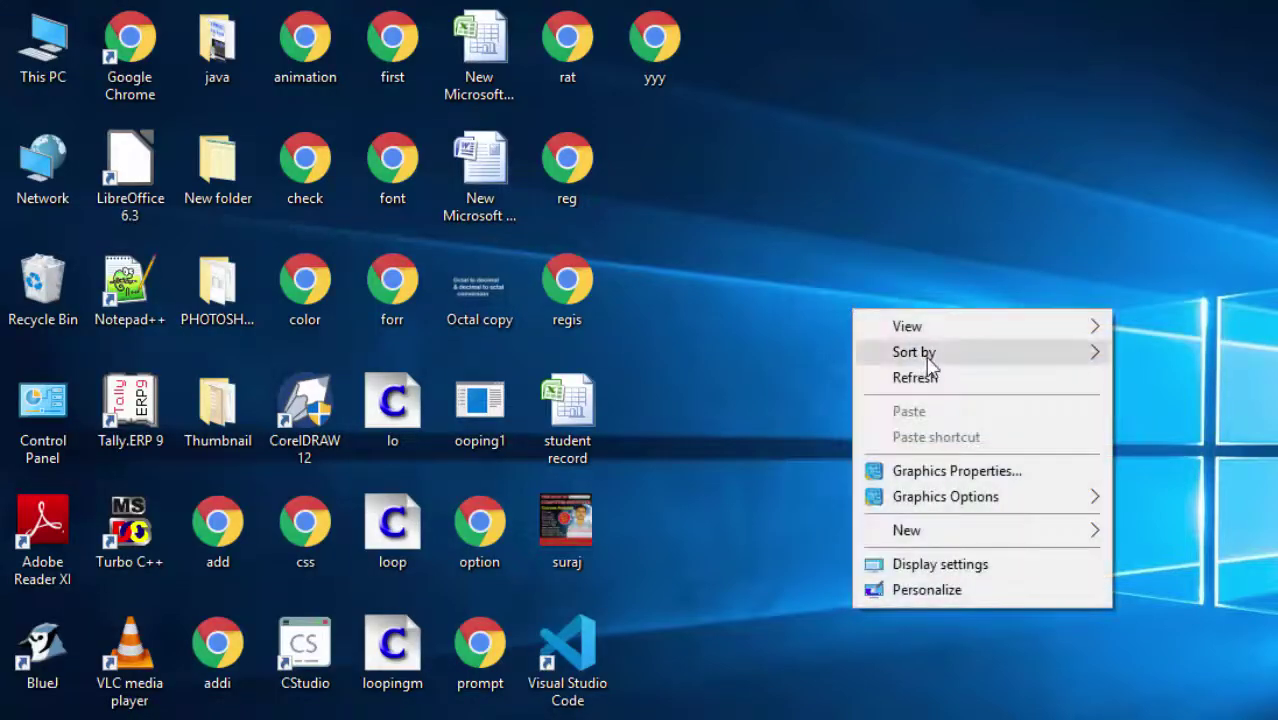
click(930, 380)
right_click(827, 238)
click(912, 308)
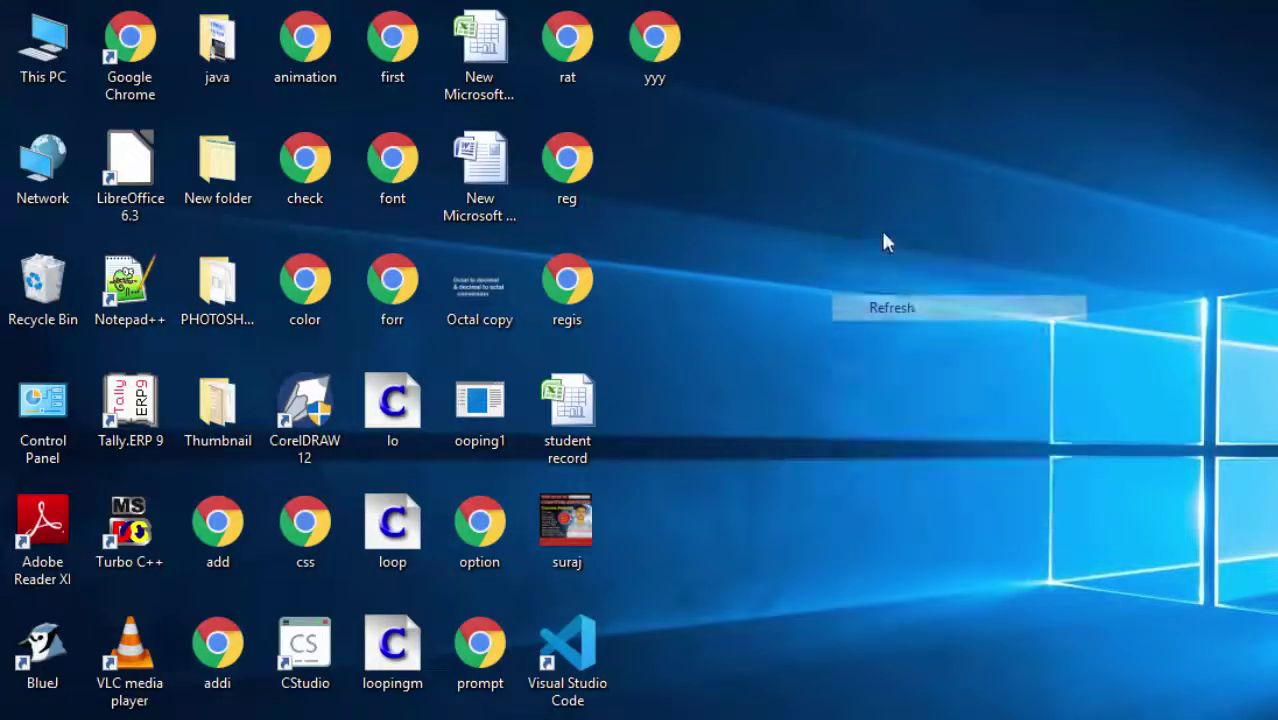
right_click(850, 222)
click(911, 290)
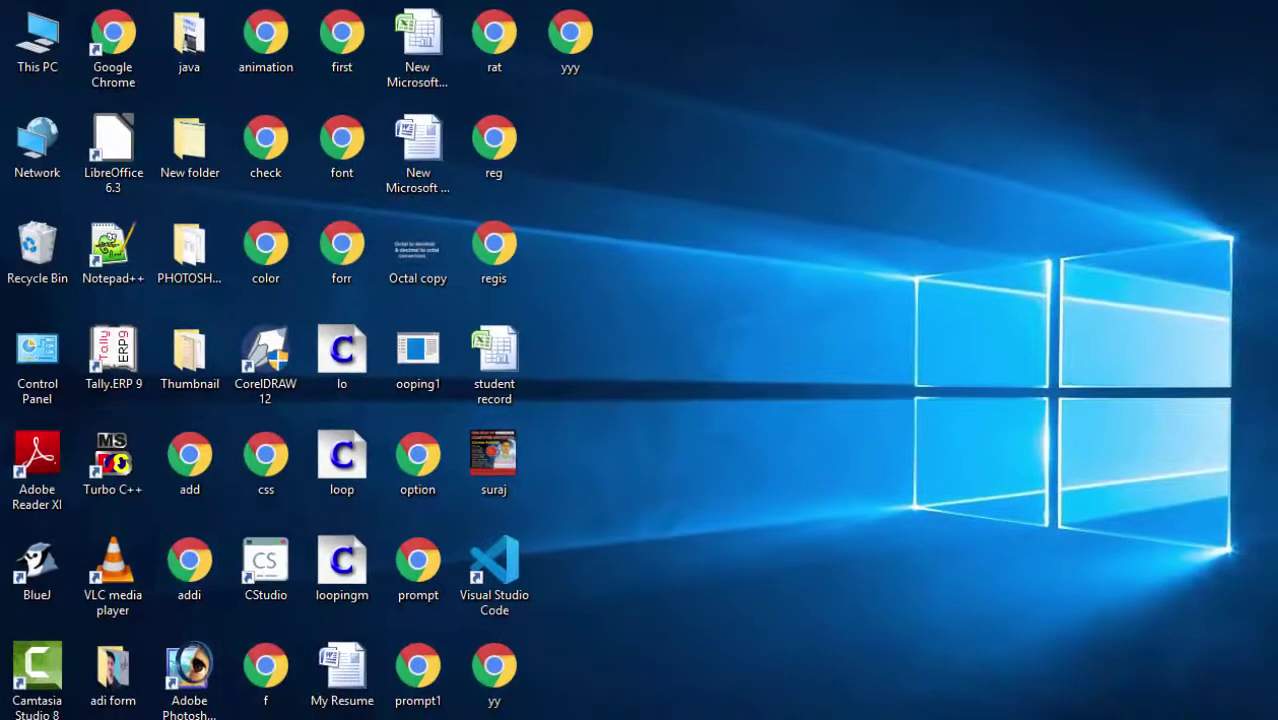
key(super)
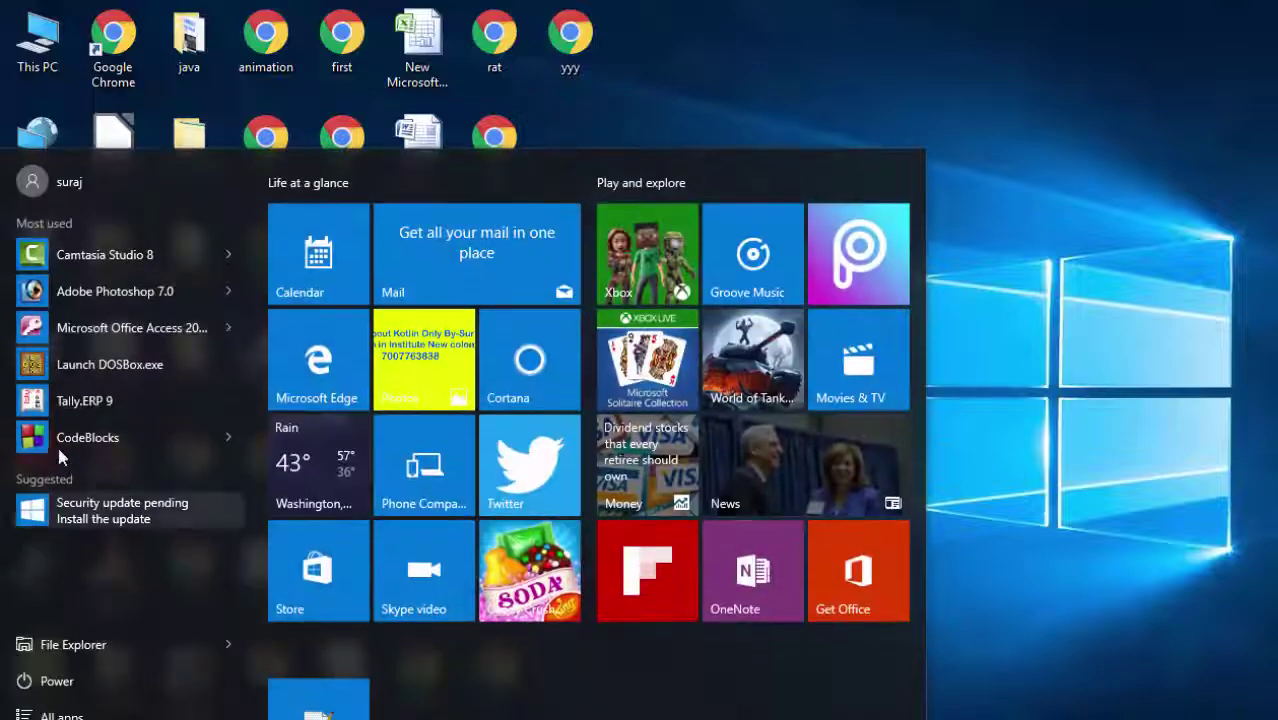
click(97, 325)
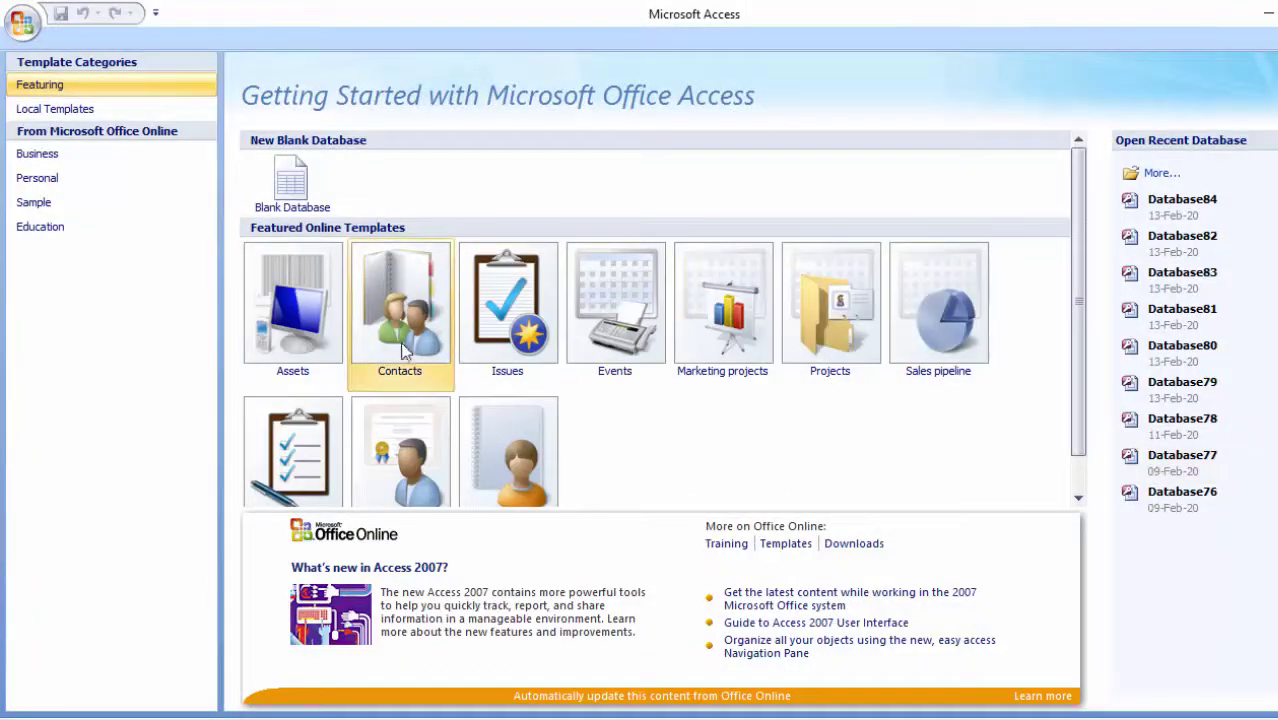
Create blank database Database85 and save its first table as 'pan validation' in Design View.
click(317, 202)
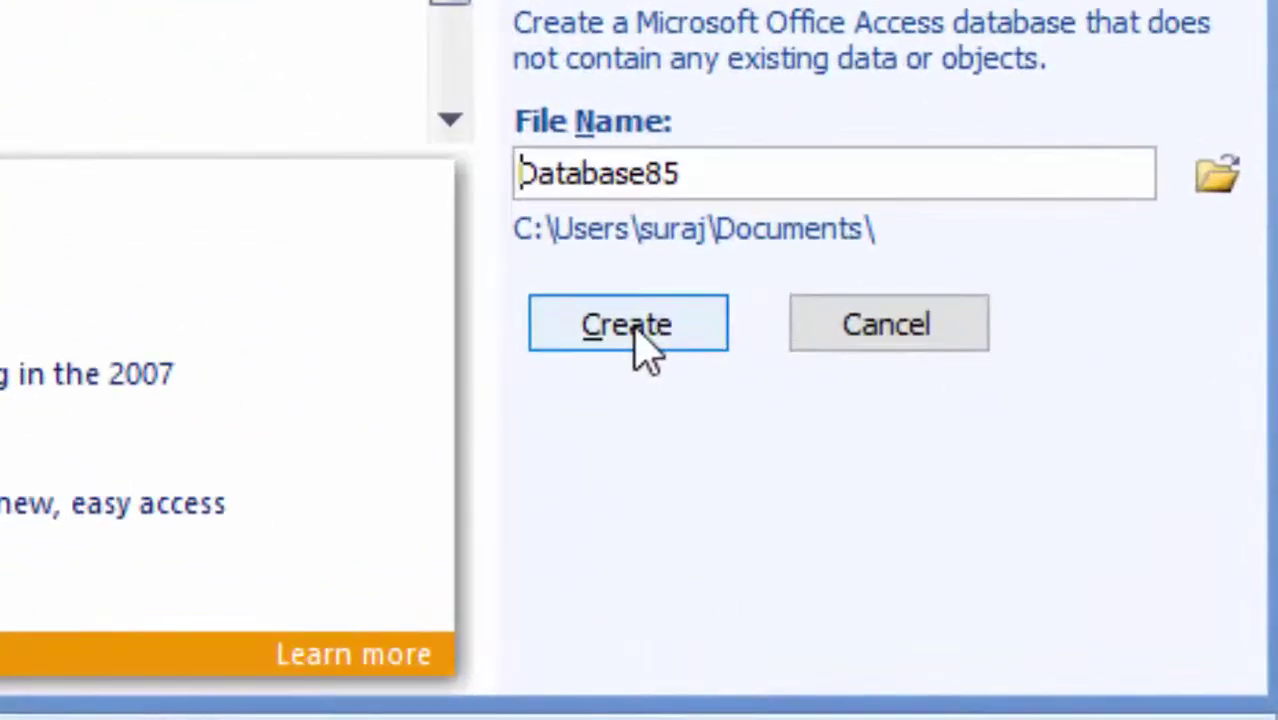
click(675, 352)
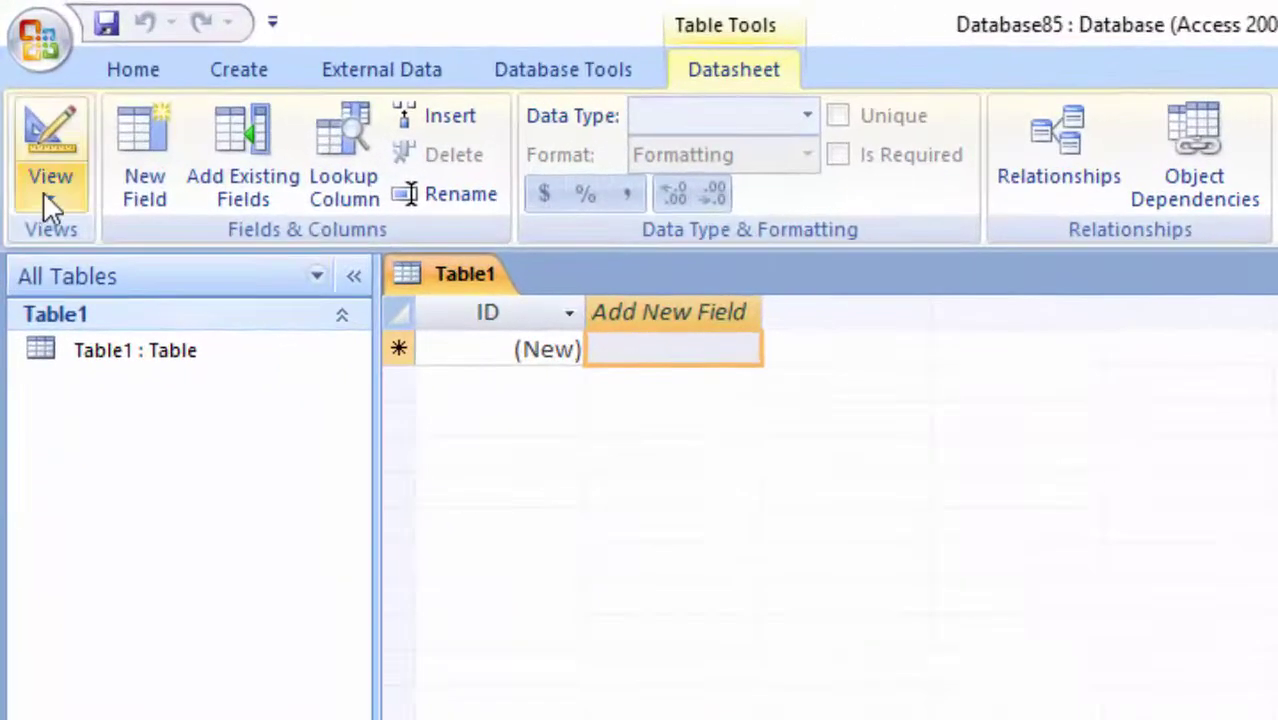
click(50, 195)
click(135, 345)
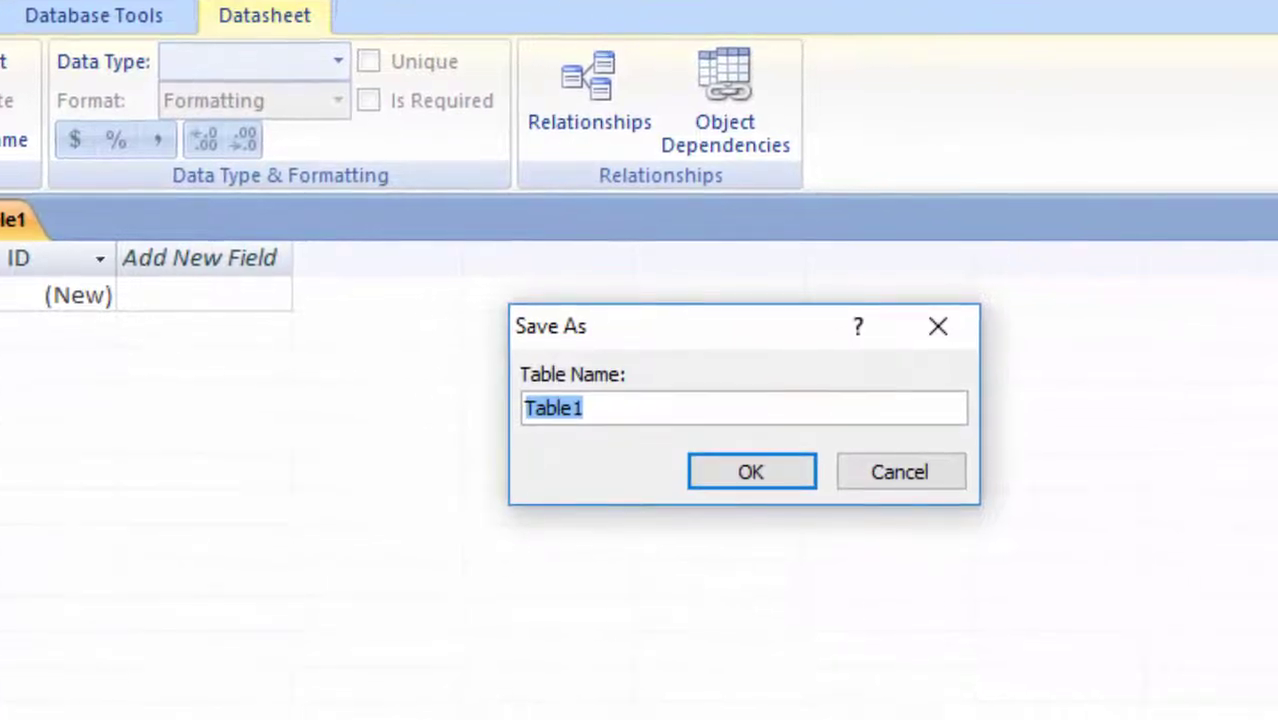
key(BackSpace)
text(p)
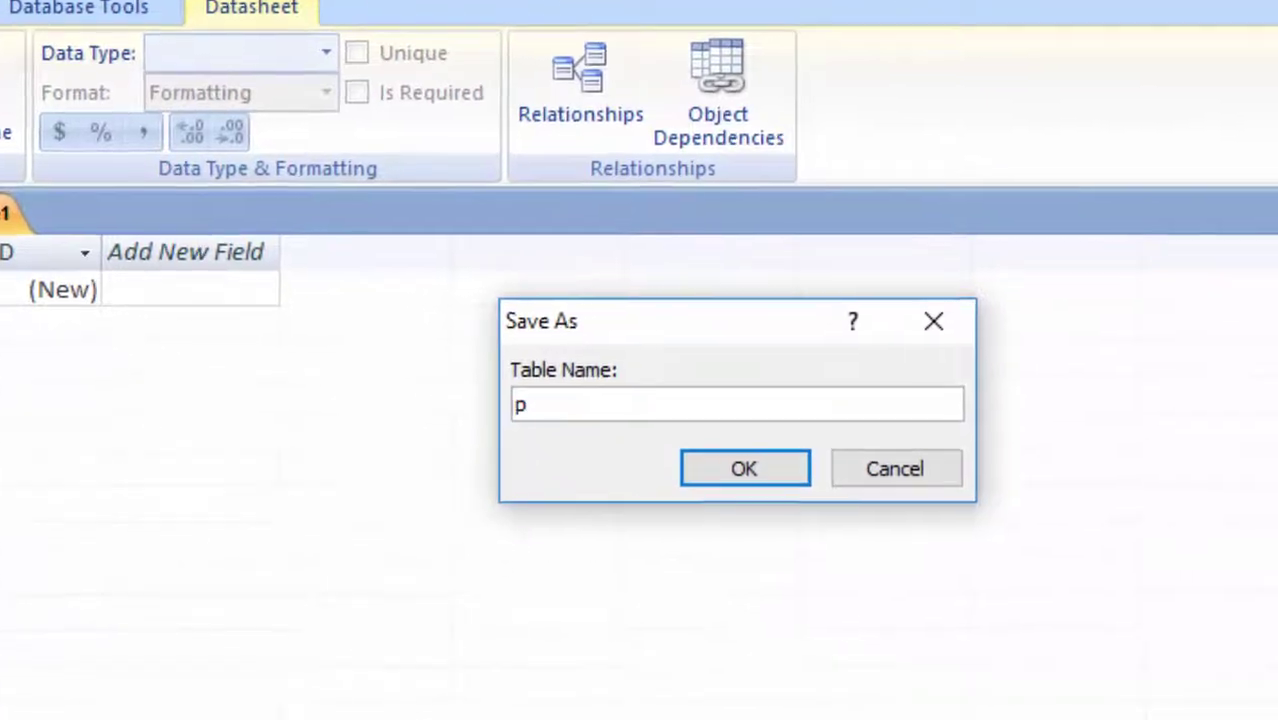
text(an val)
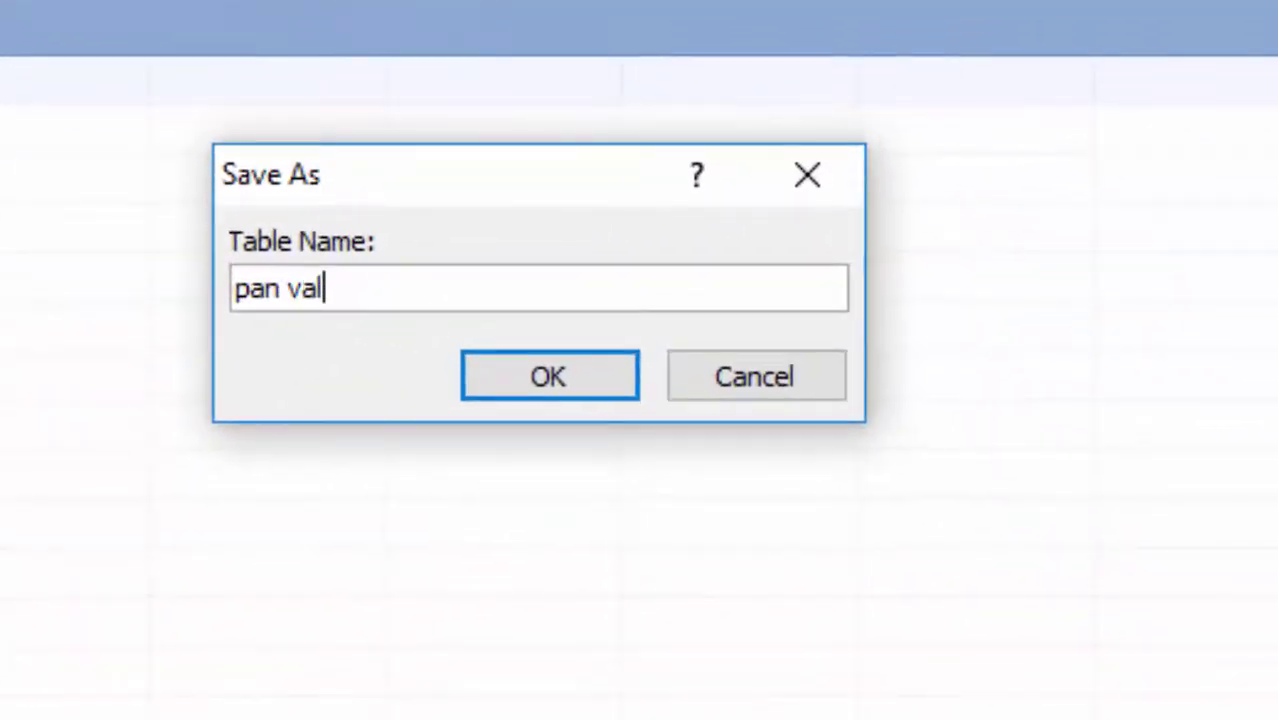
text(idation)
key(Return)
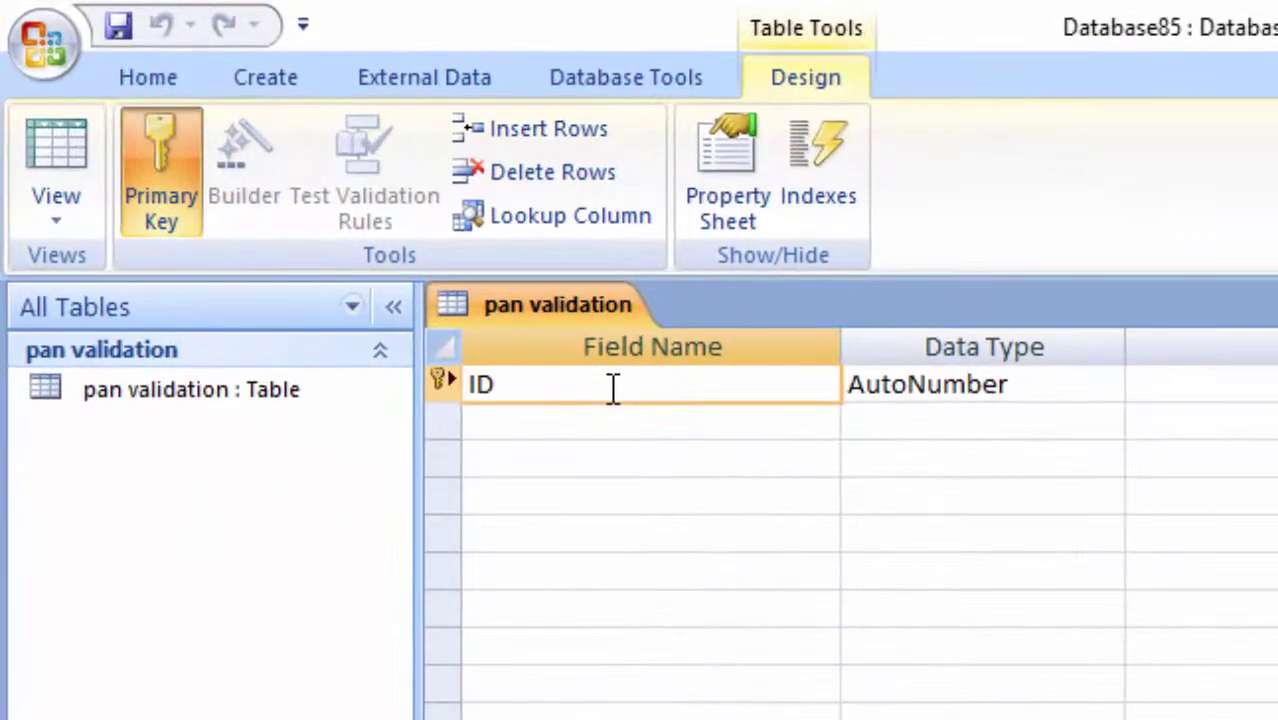
Rename the default ID field to Pan id with the Text data type.
key(BackSpace)
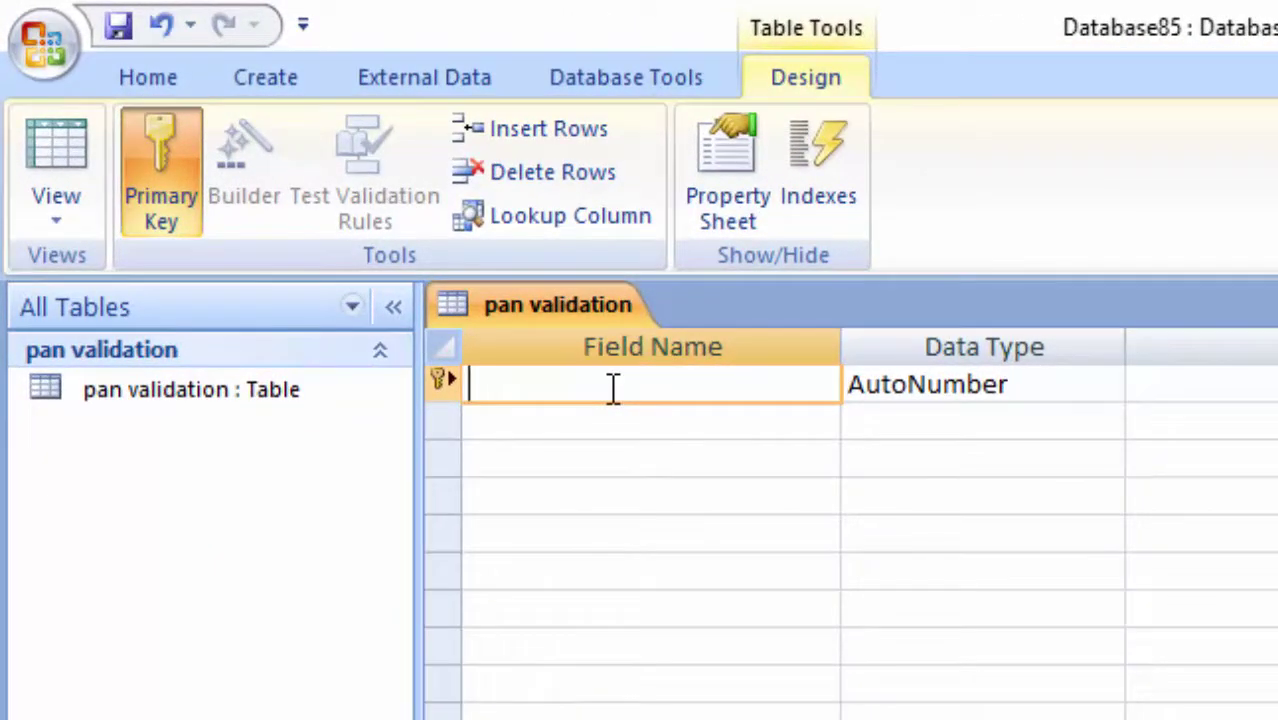
text(Pan id)
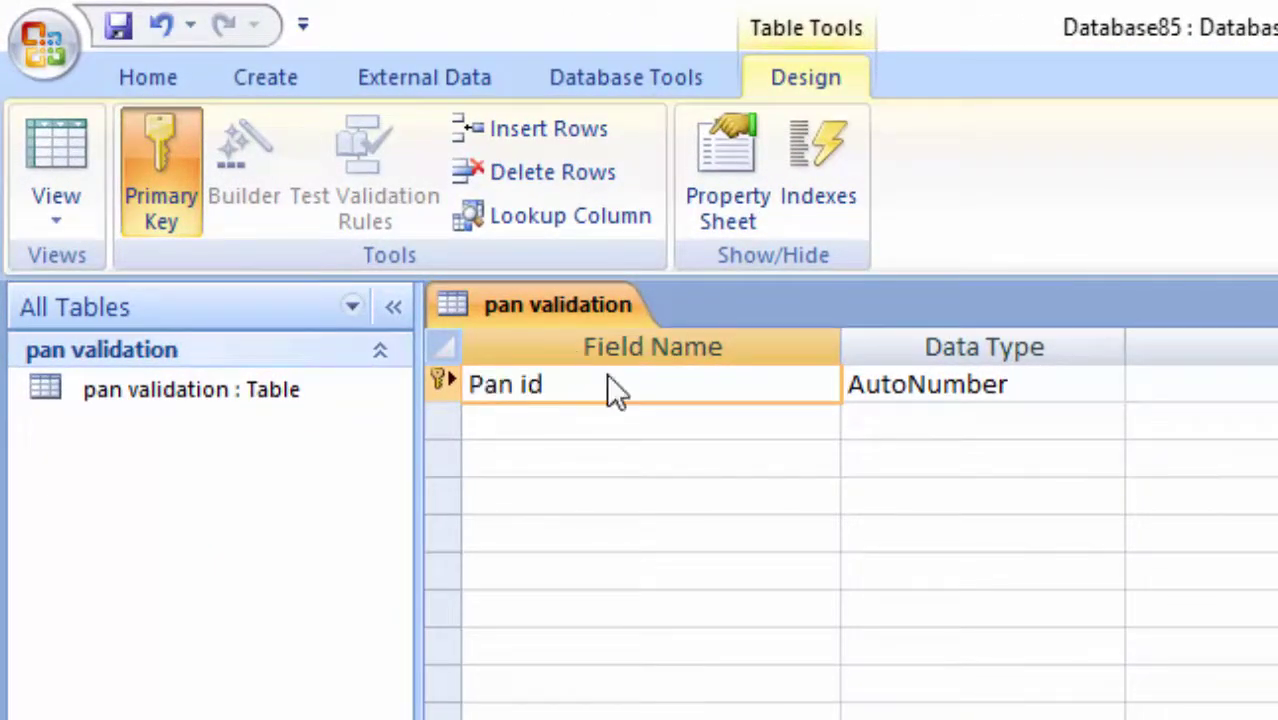
click(1044, 395)
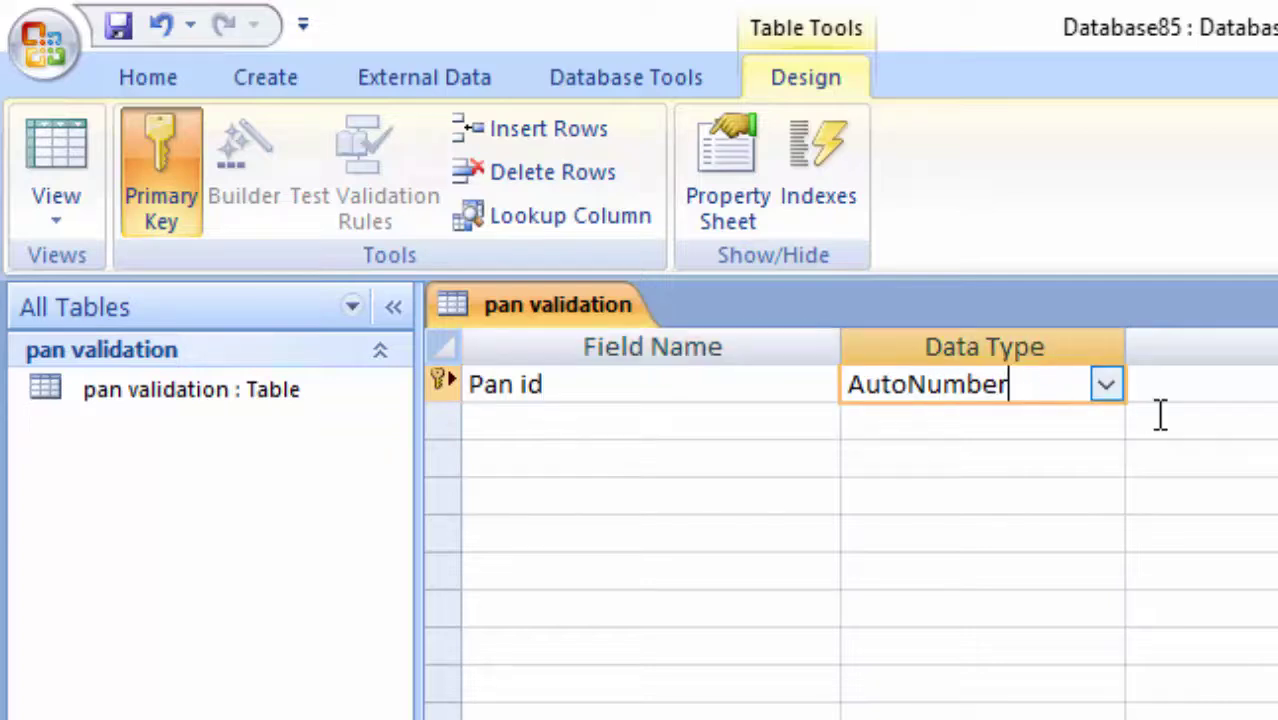
click(1106, 388)
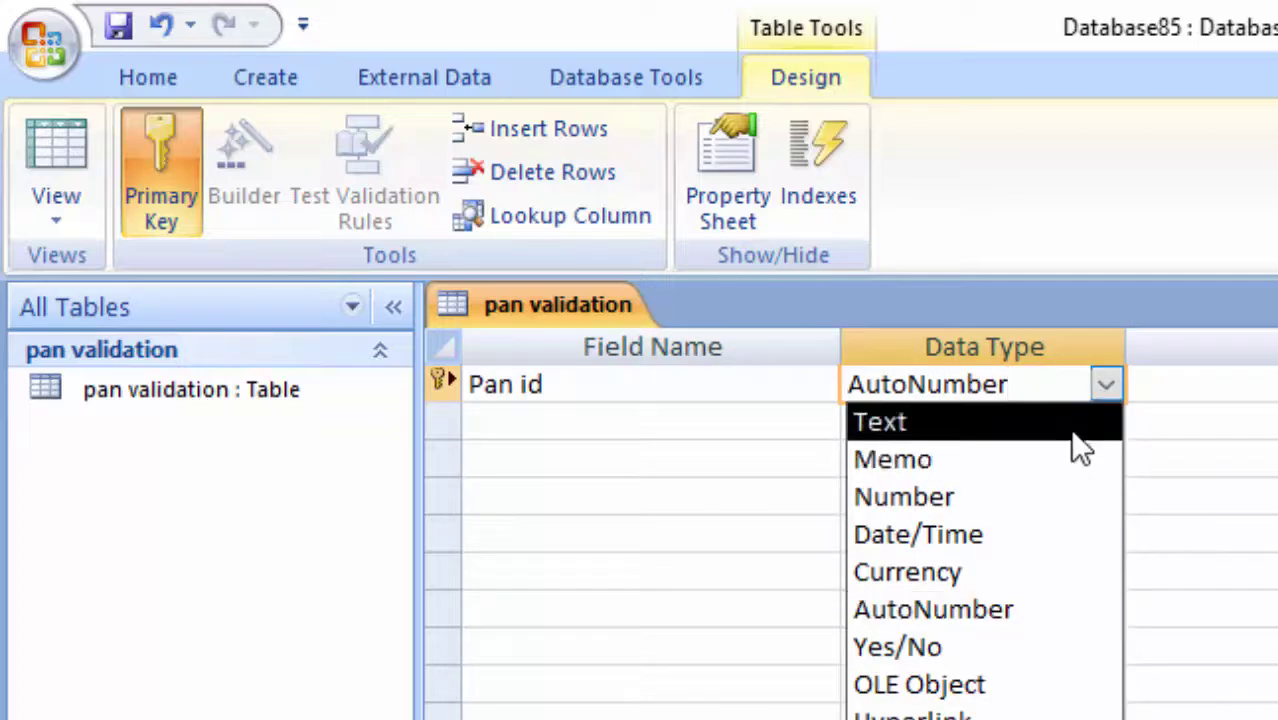
click(1075, 422)
Add a Name of Person field of type Text and reselect the Pan id row.
click(530, 421)
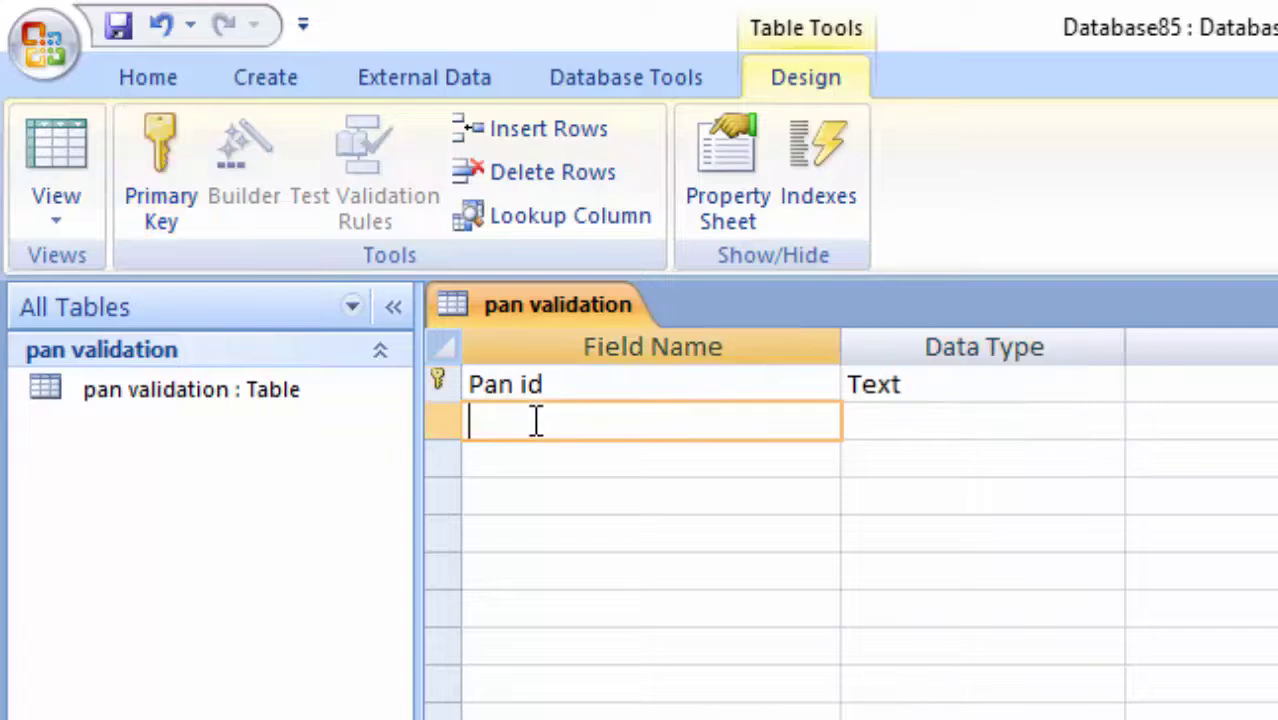
text(N)
text(ame o)
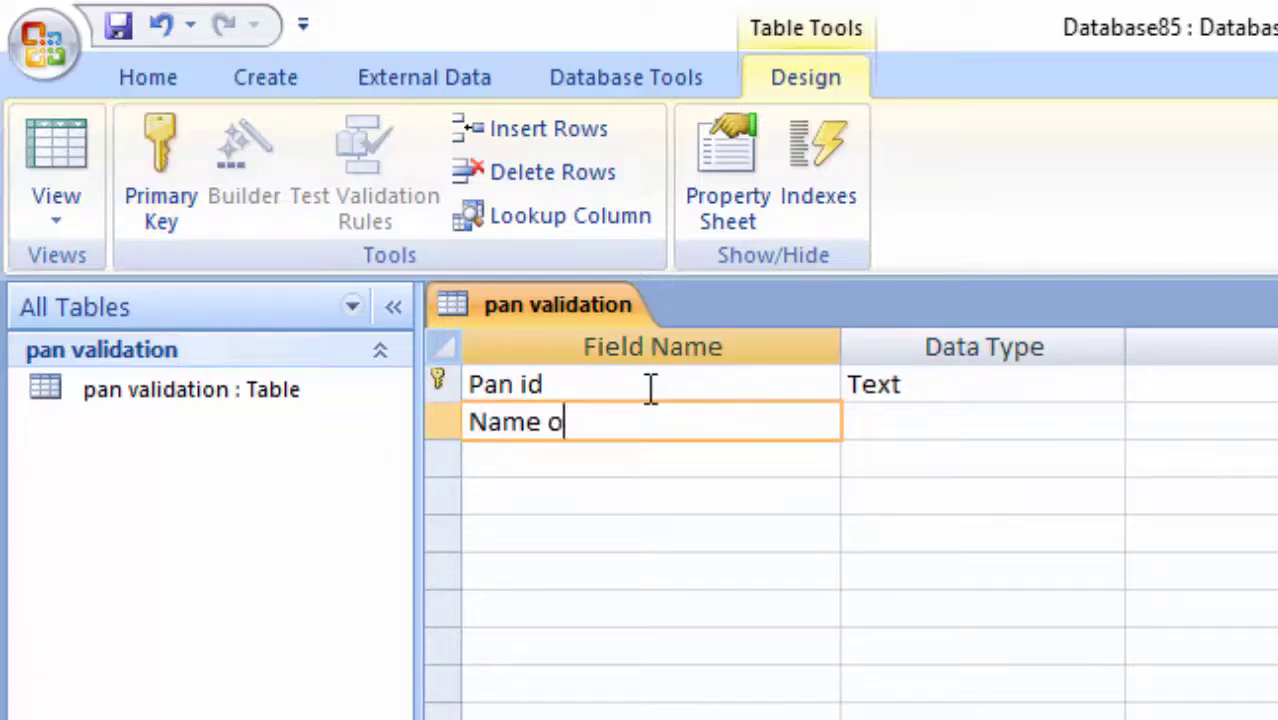
text(f P)
text(erson)
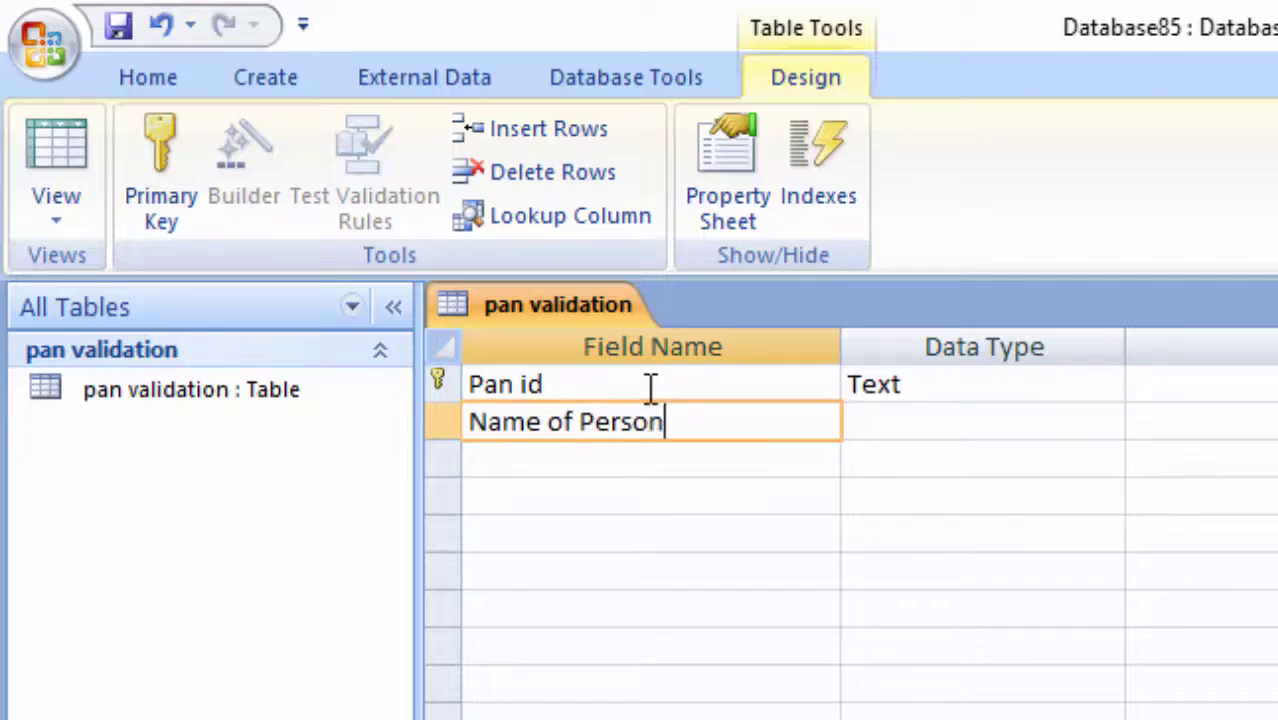
click(1004, 428)
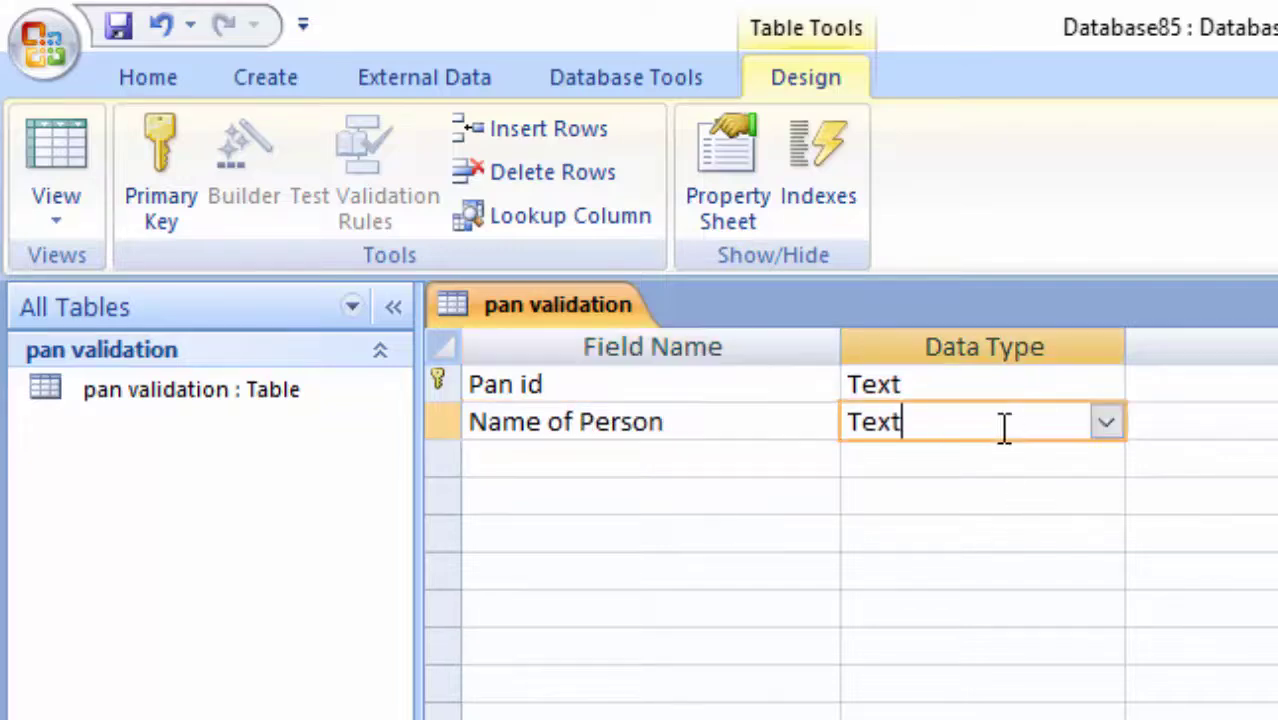
click(948, 380)
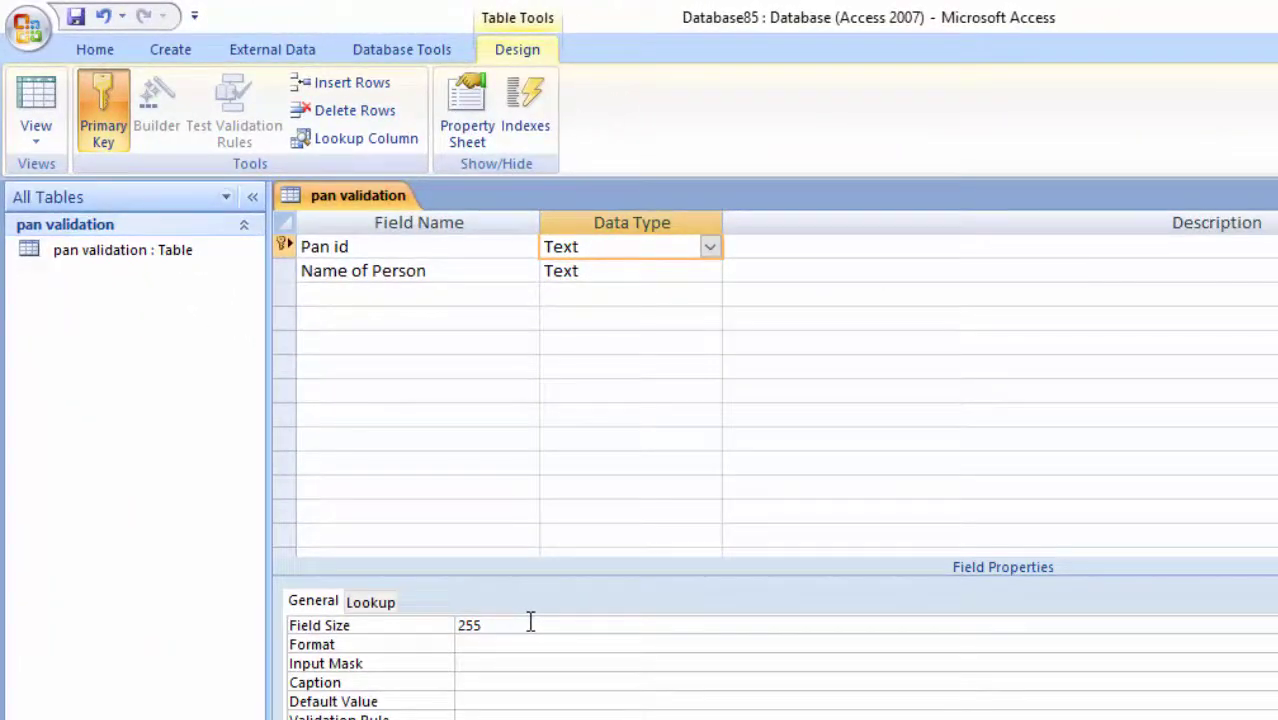
Change the Pan id field size from 255 to 10.
click(530, 622)
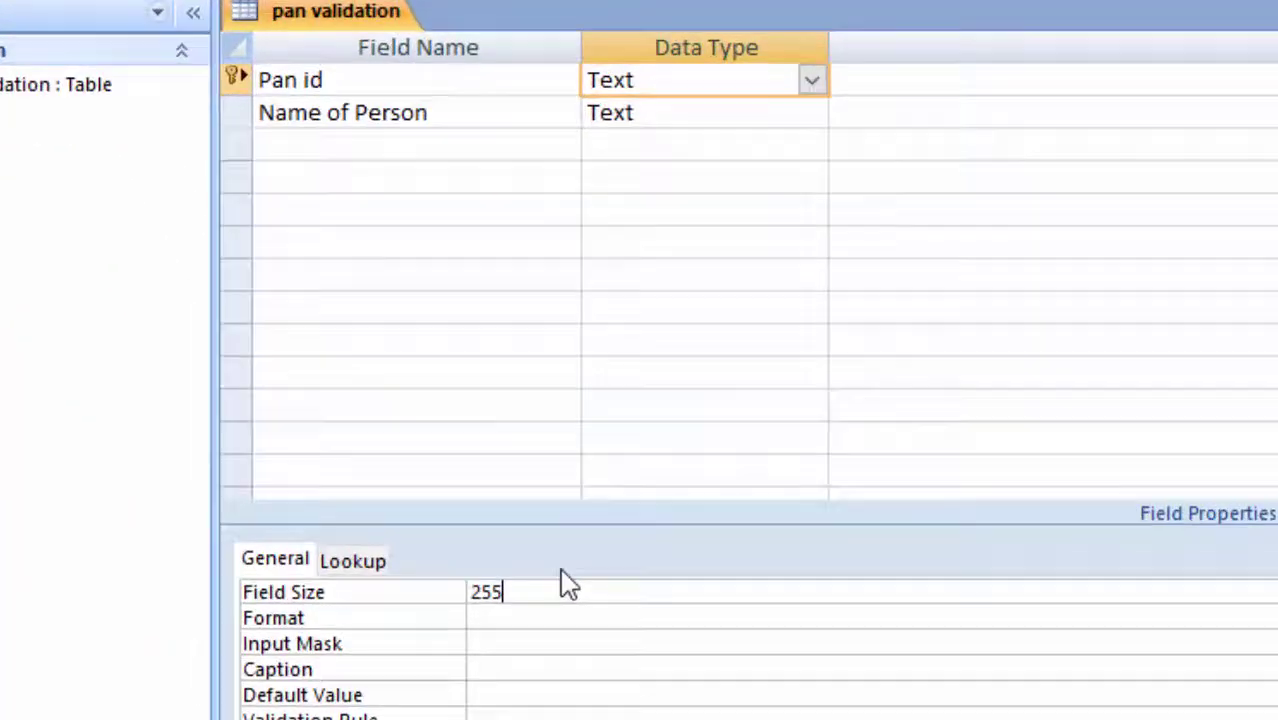
key(BackSpace)
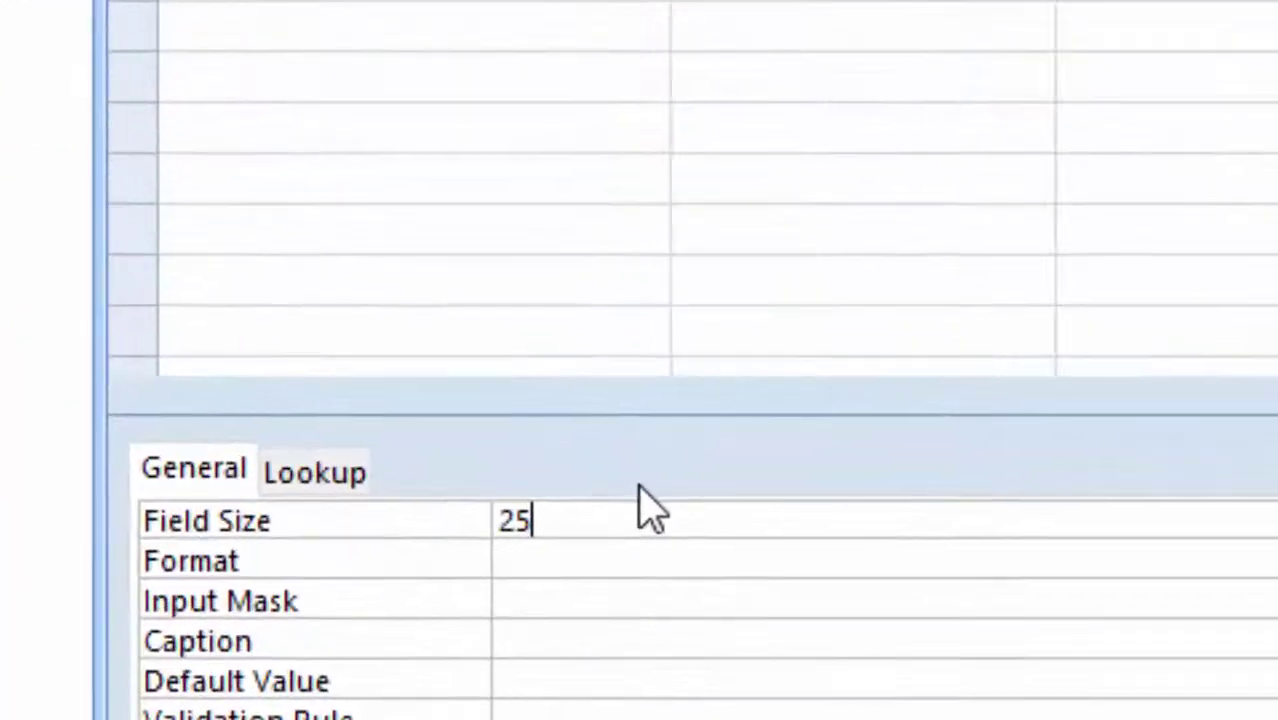
key(BackSpace)
key(BackSpace)
text(10)
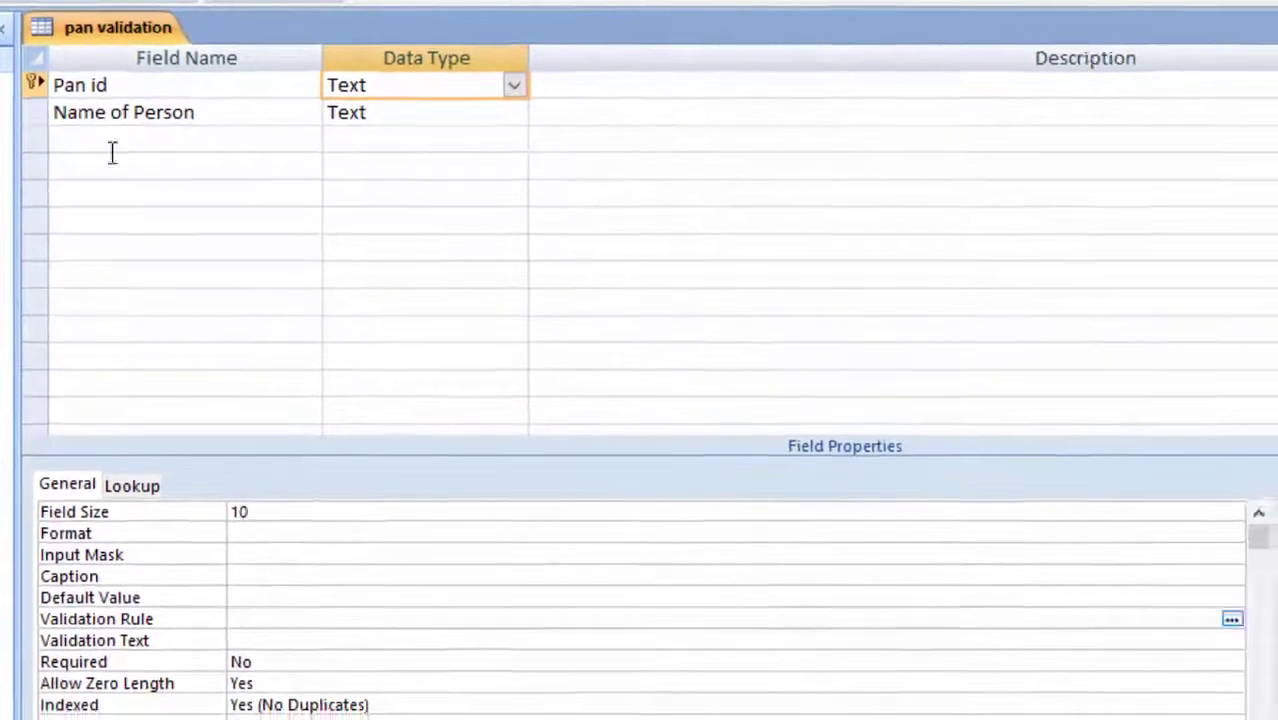
click(130, 162)
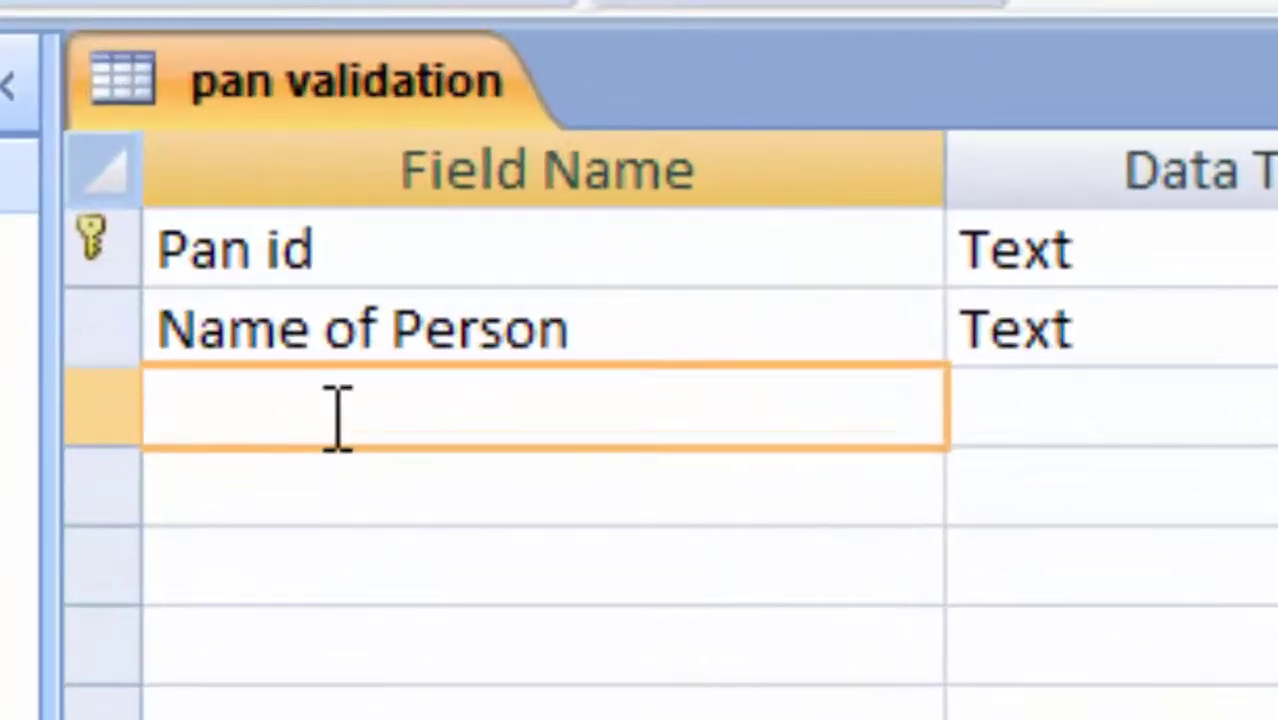
Add a third field named Age with the Text data type.
text(Age)
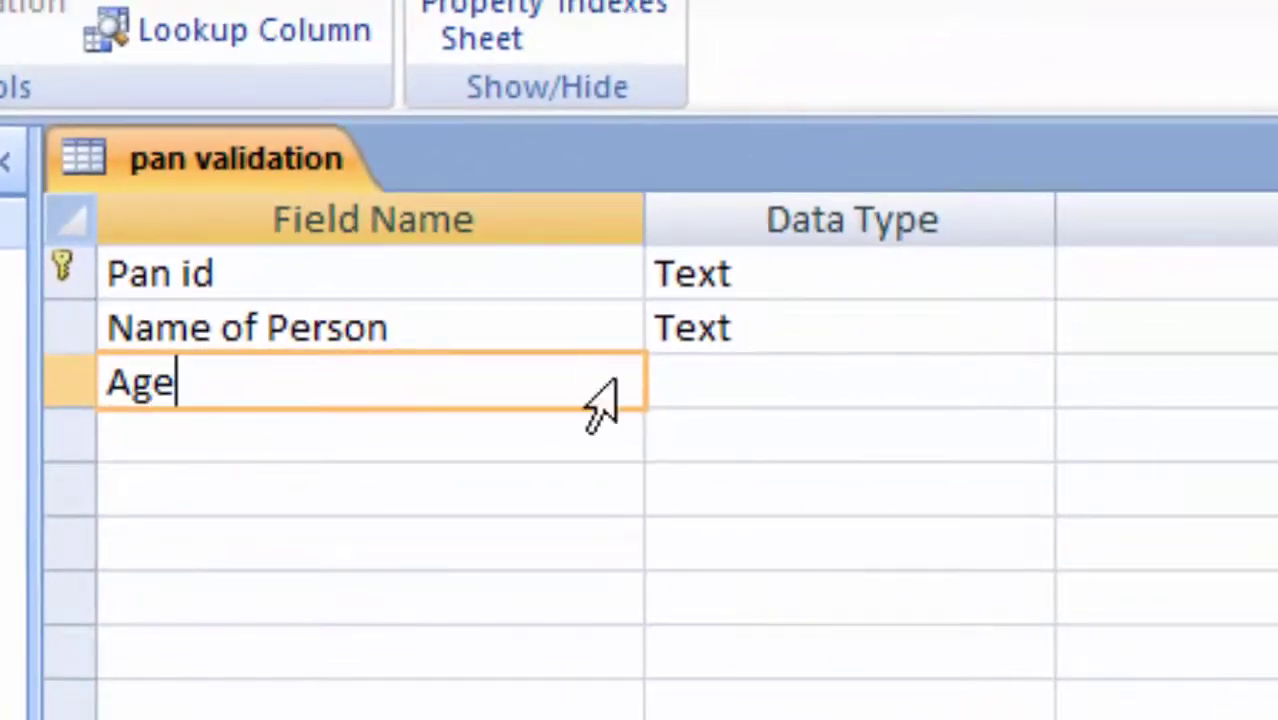
click(758, 366)
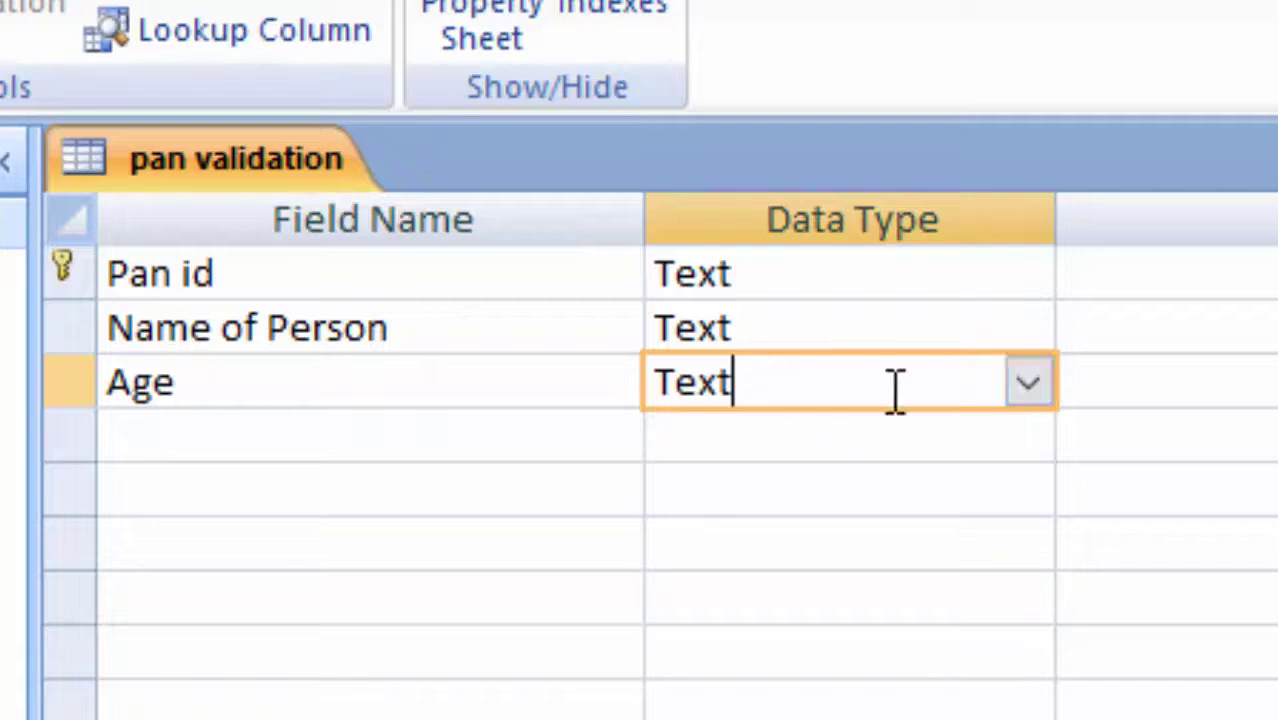
click(1022, 384)
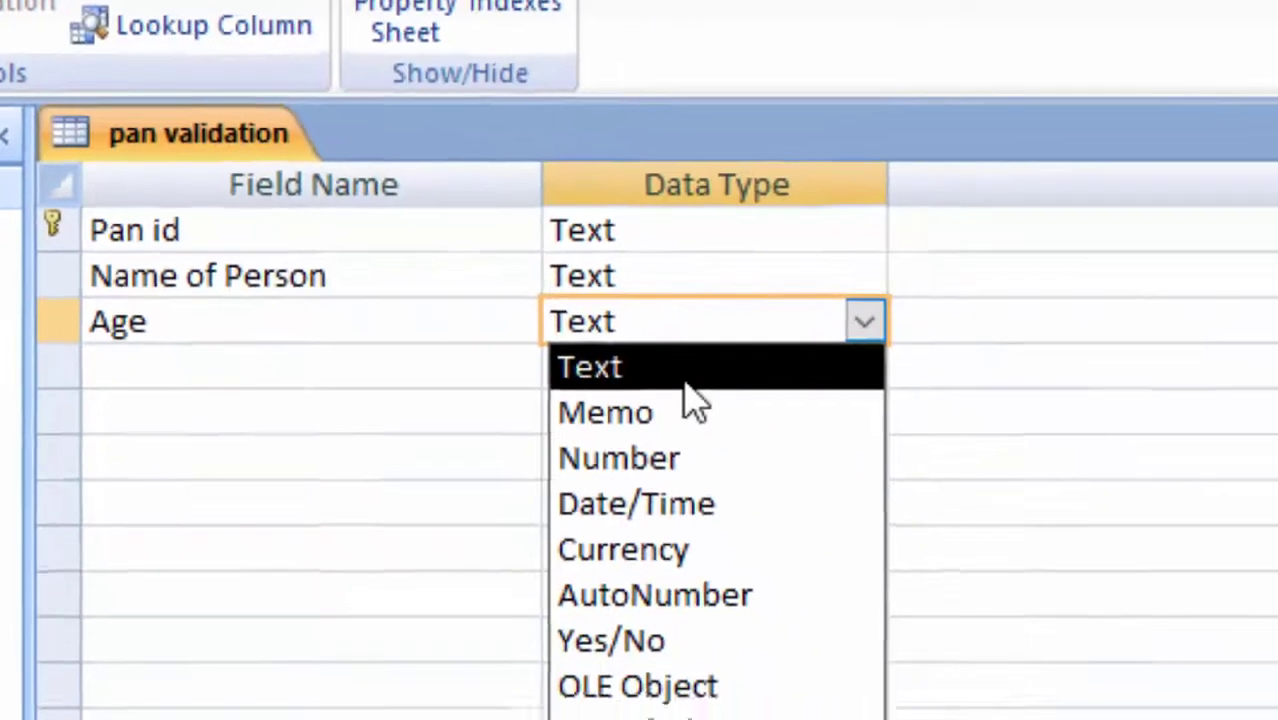
click(812, 450)
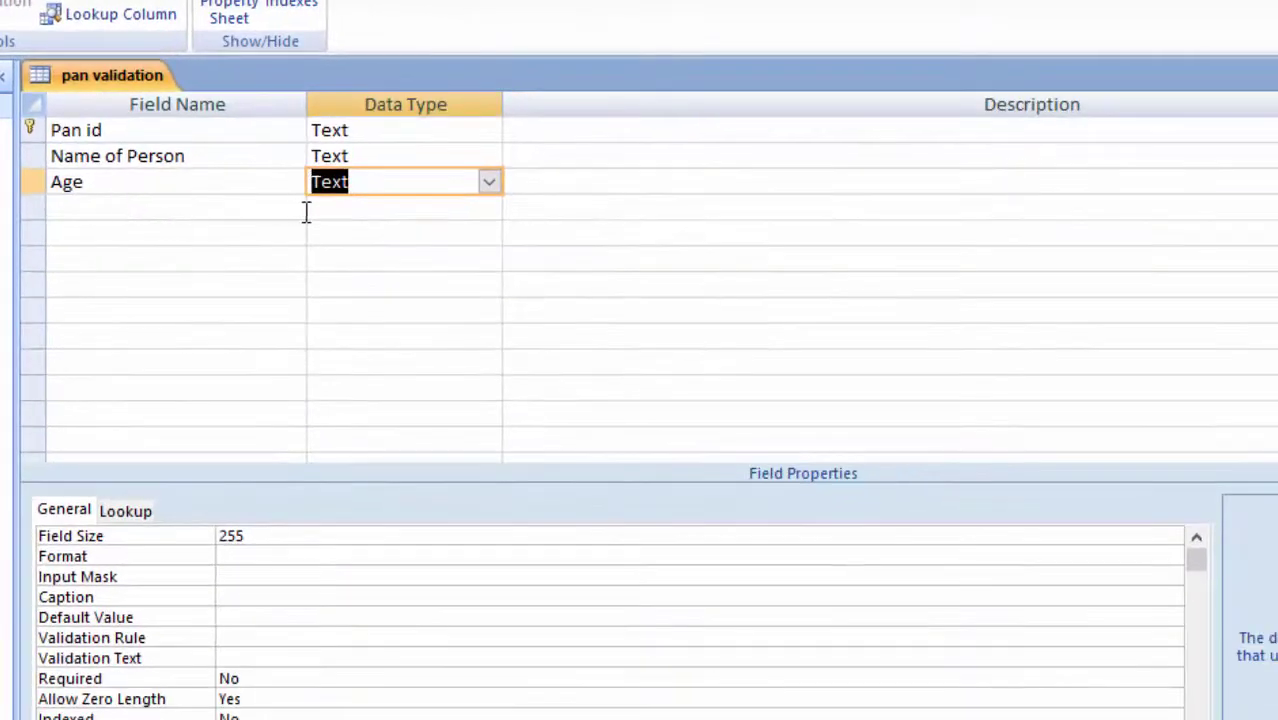
Give Age the validation rule >=18 and text 'The age should be 18 or greater than 18'.
click(251, 660)
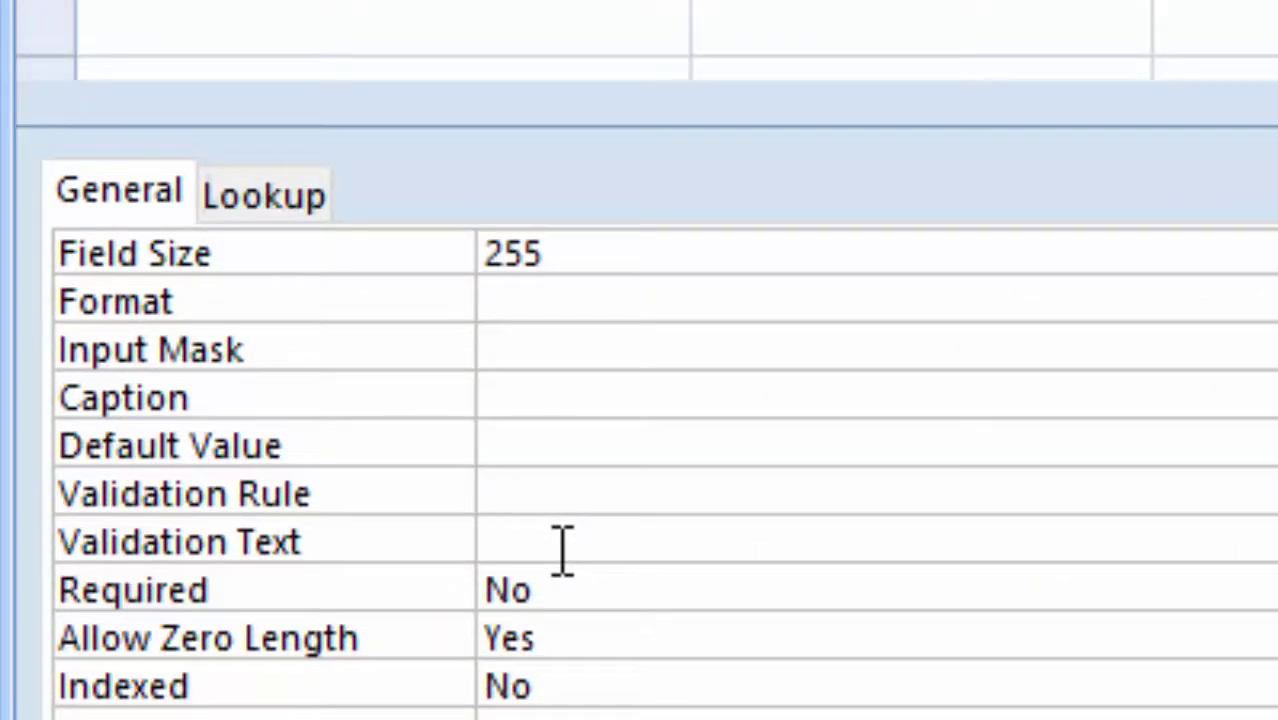
text(>)
text(=18)
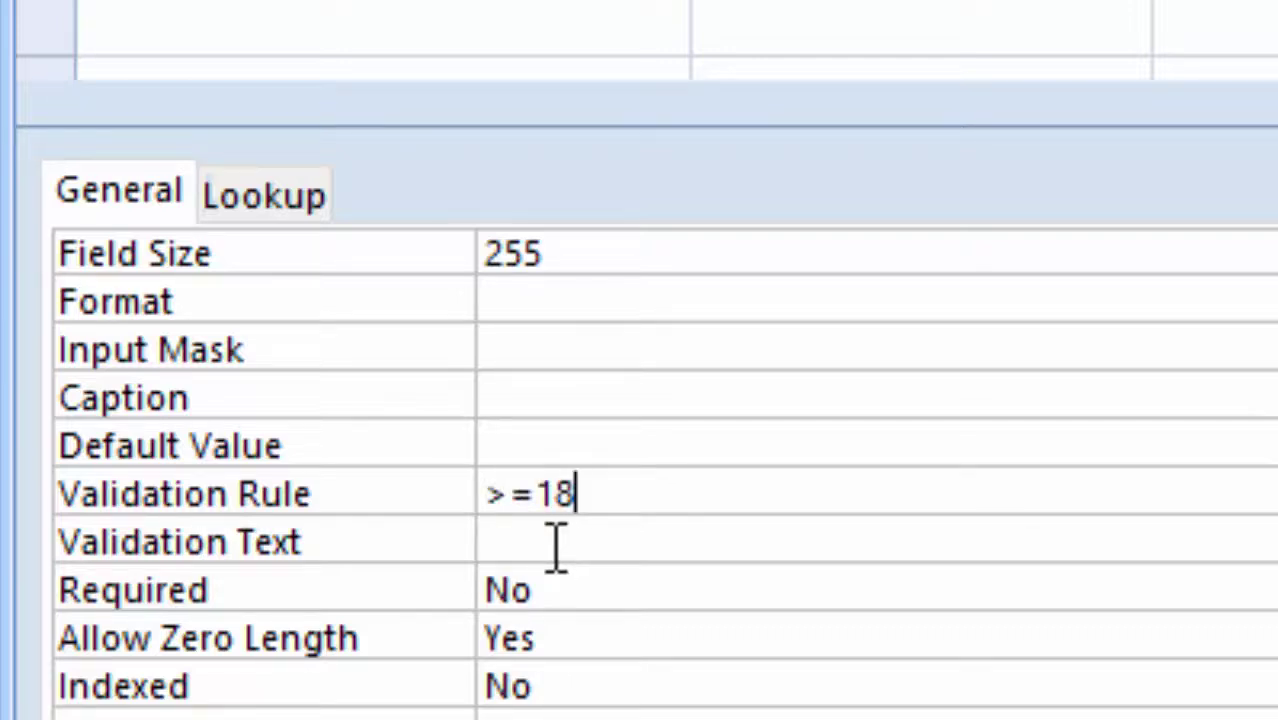
key(Escape)
text(Th)
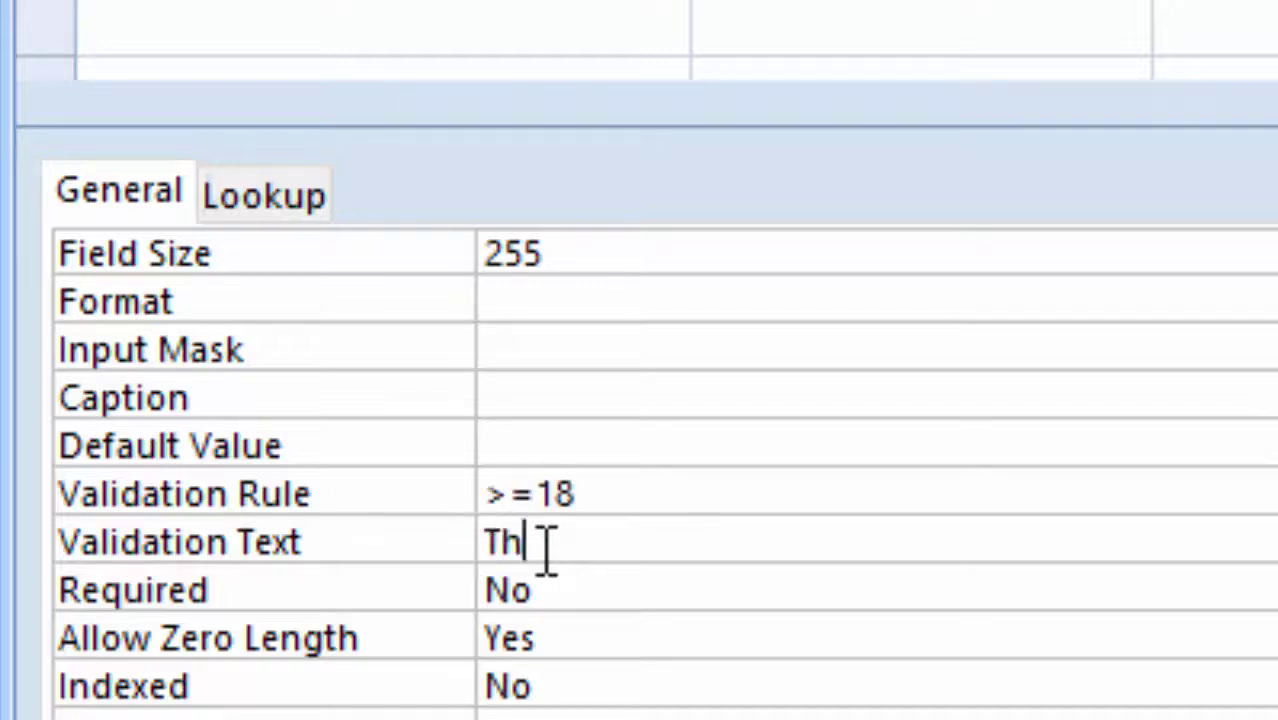
text(e age should be 18 or )
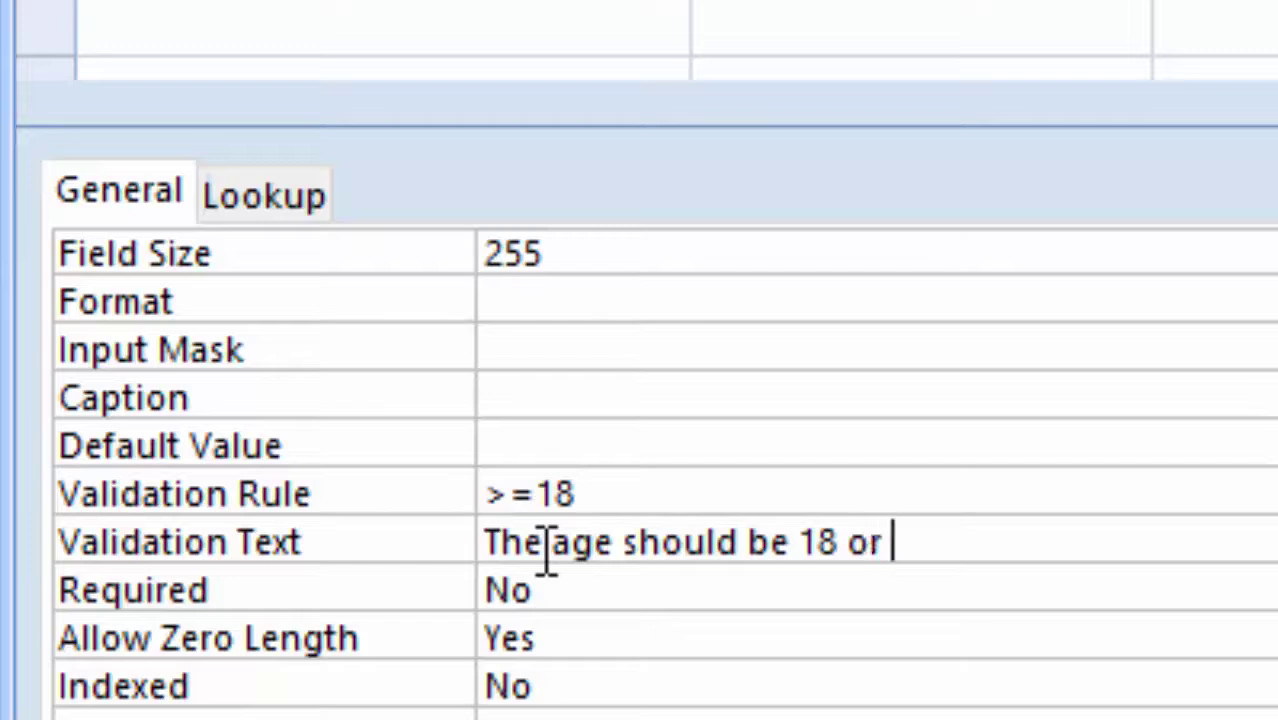
text(grea)
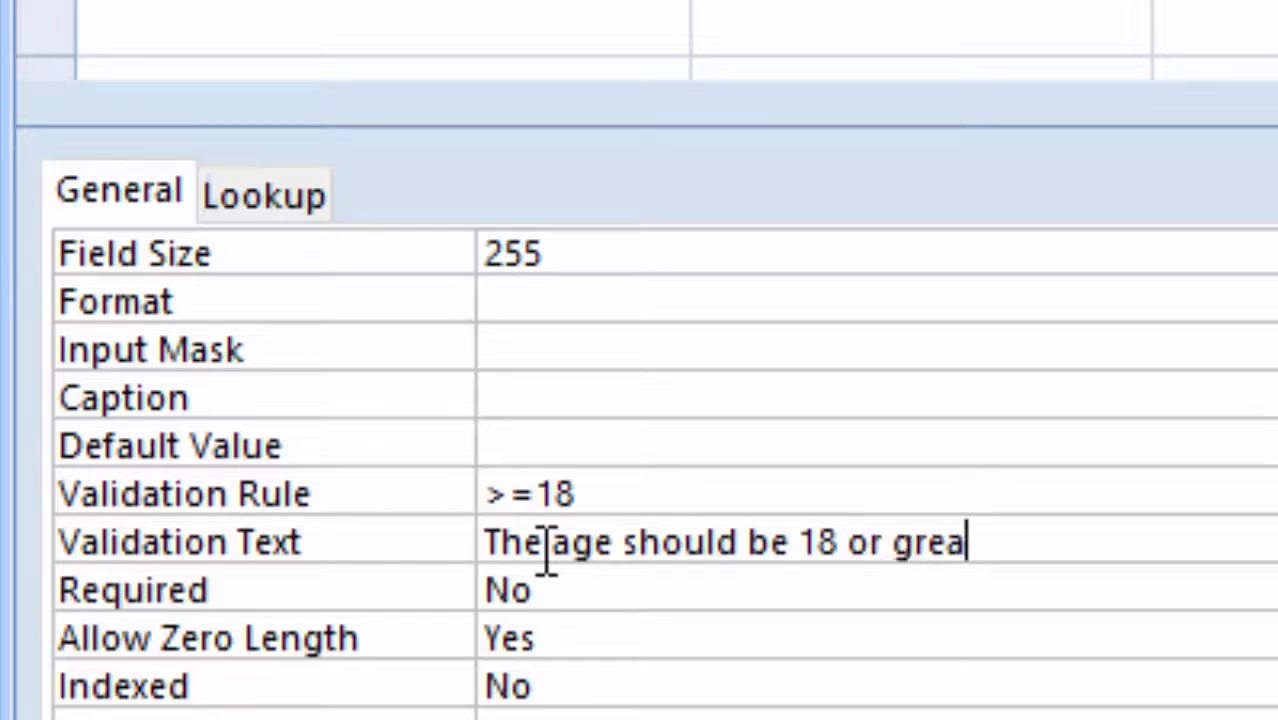
text(ter th)
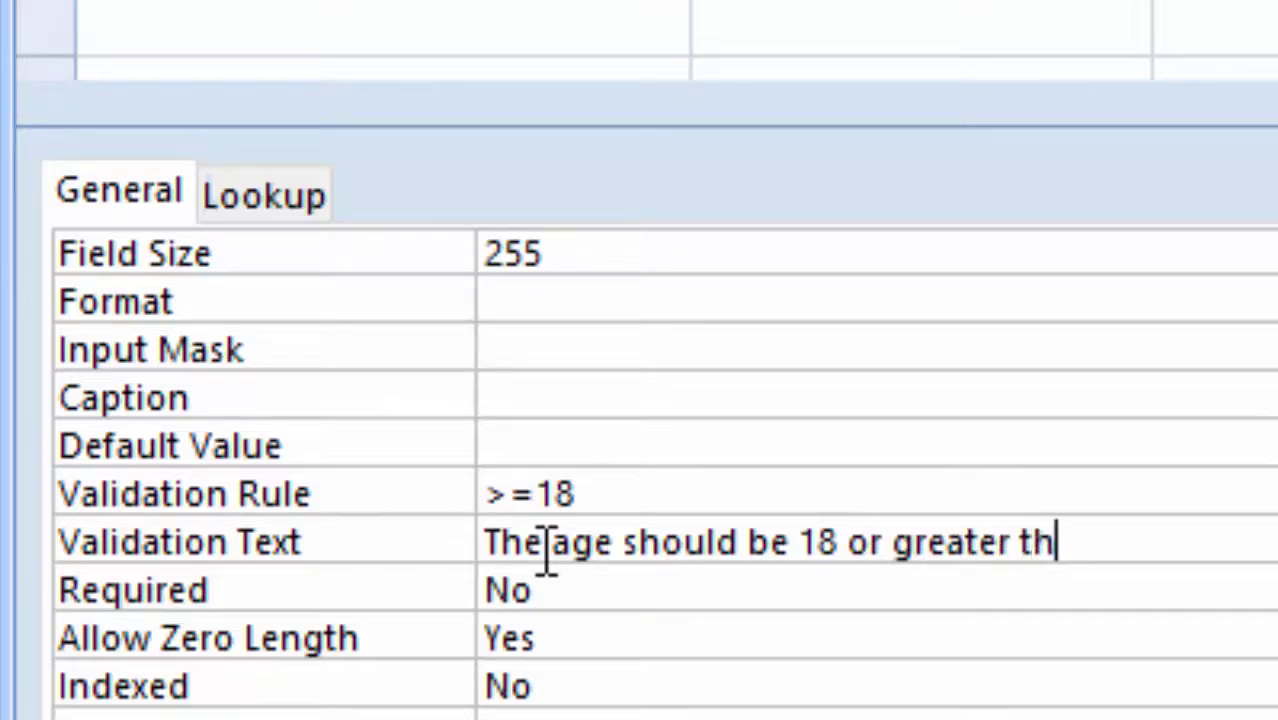
text(an 1)
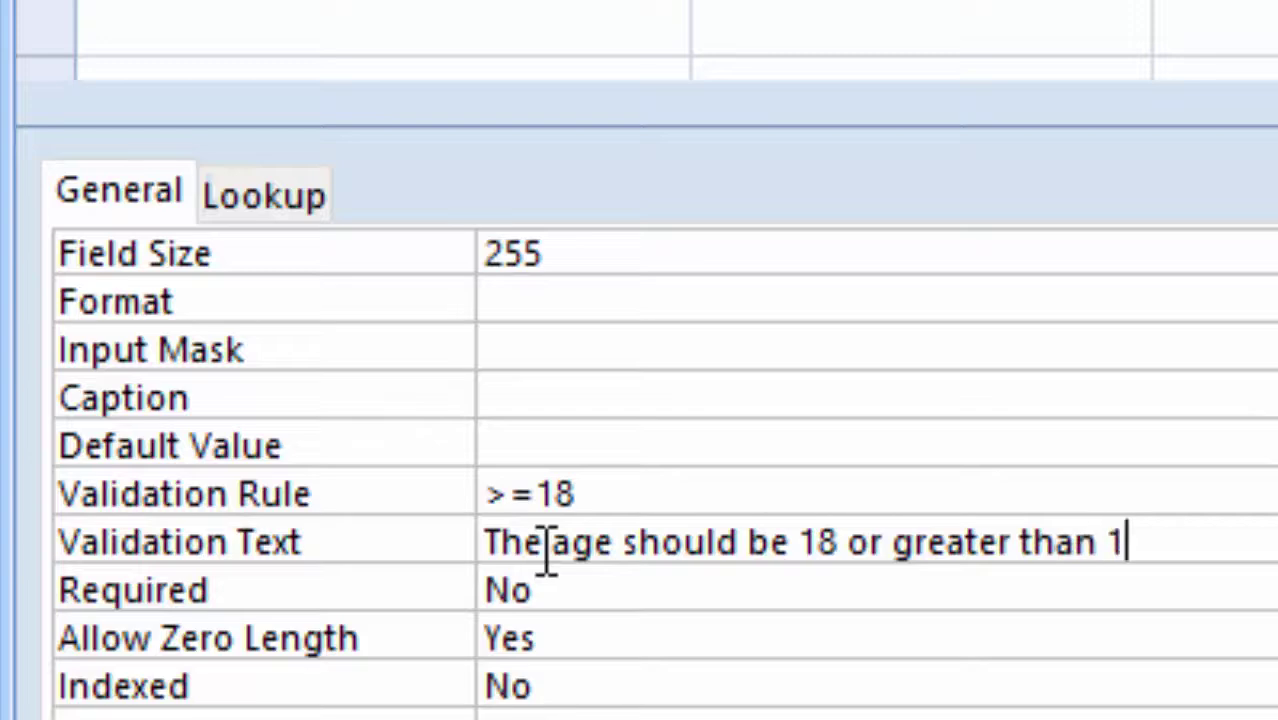
text(8)
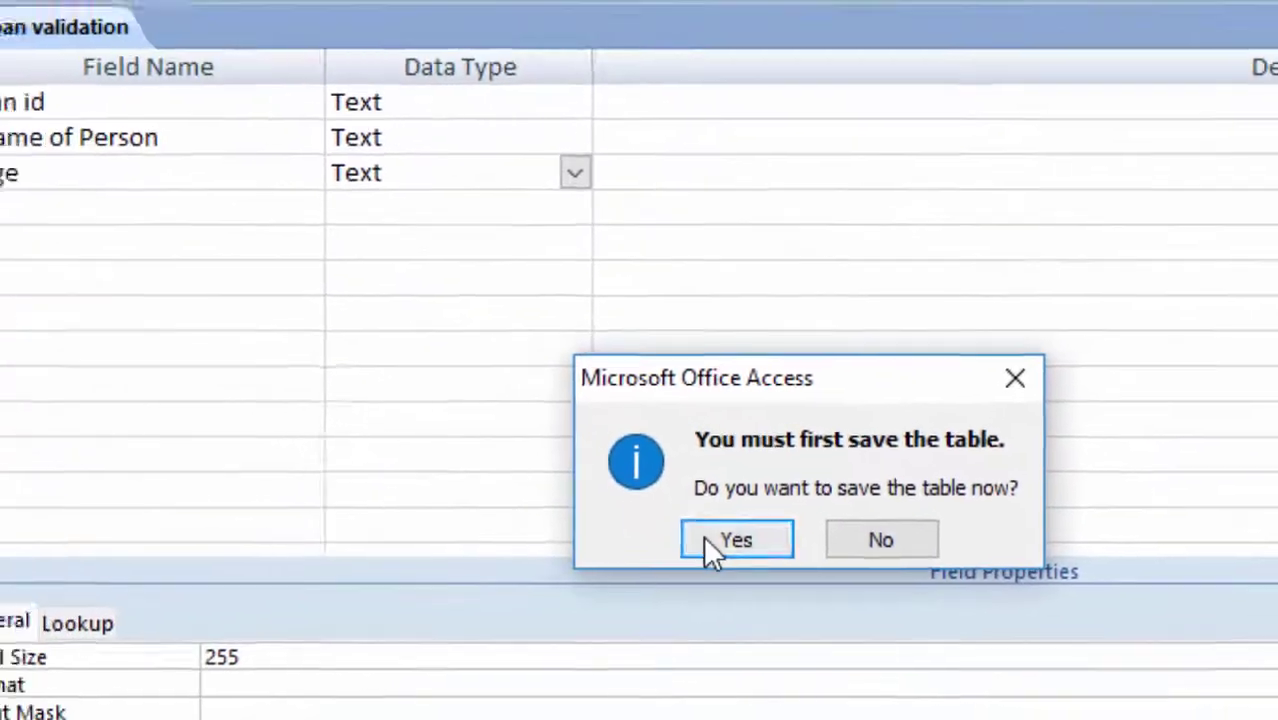
Switch to datasheet view, widen Name of Person, and enter the first record's PAN id and name.
click(853, 614)
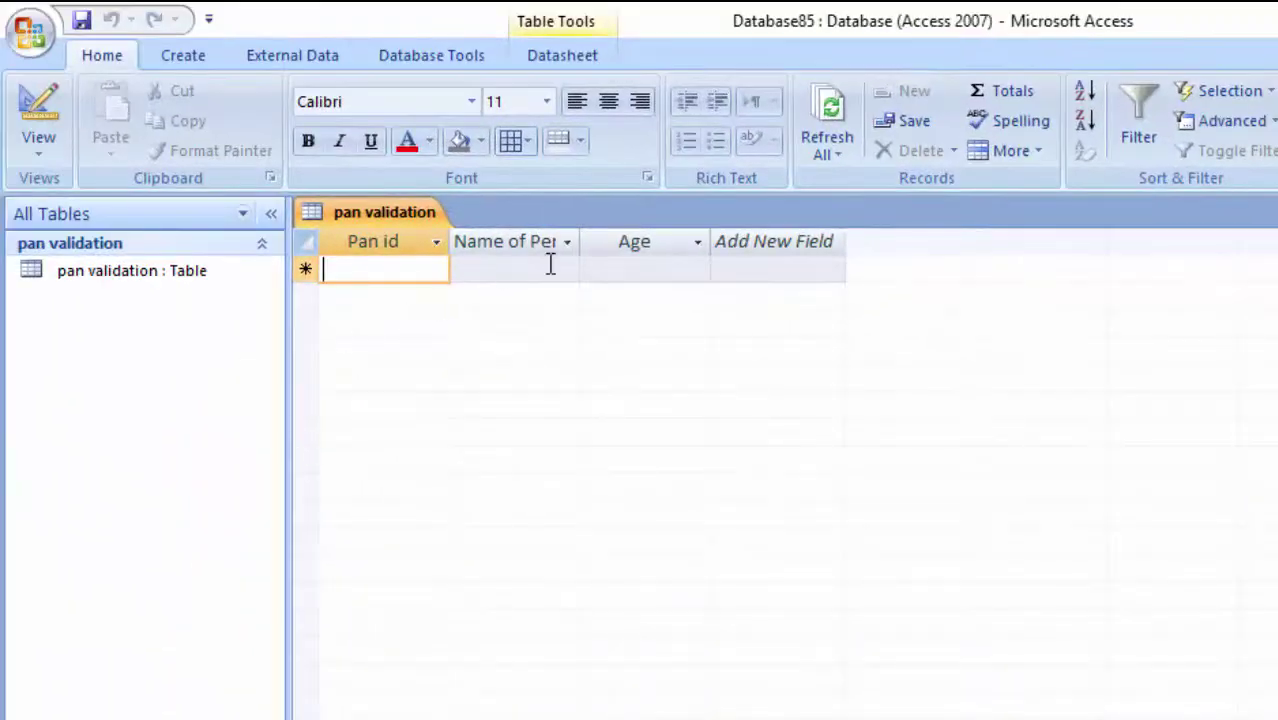
drag(579, 241, 621, 241)
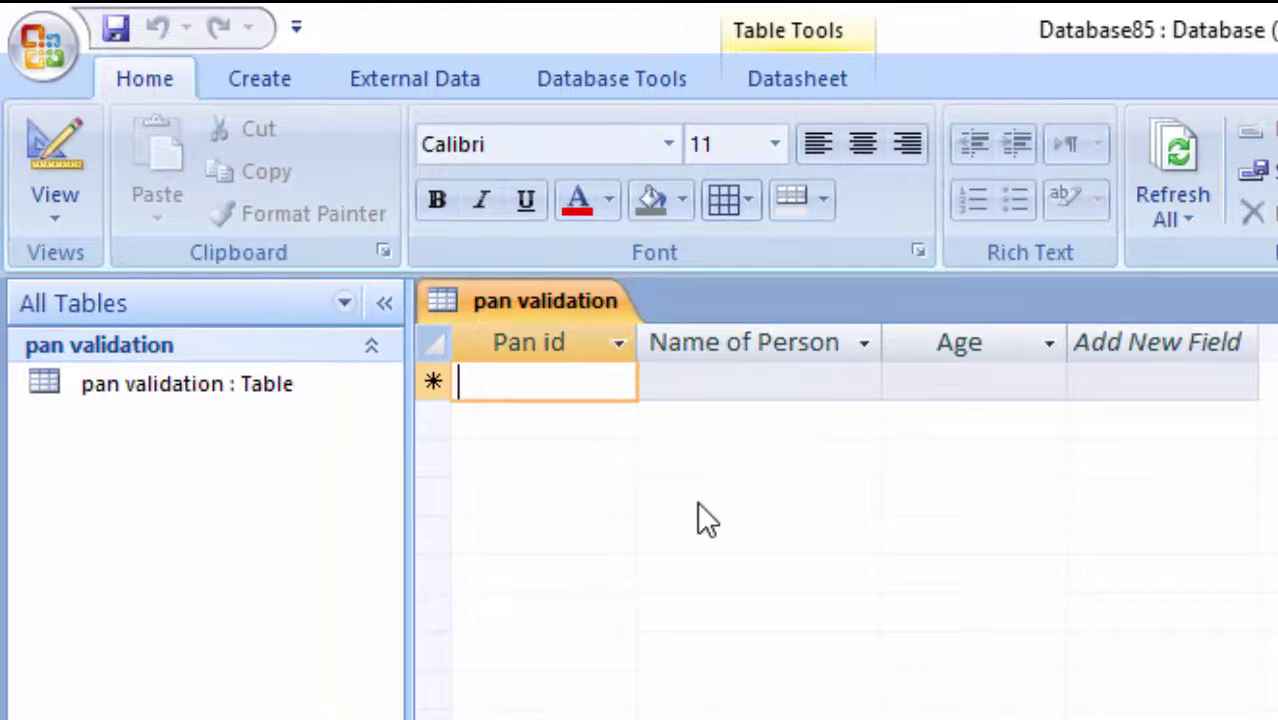
text(A)
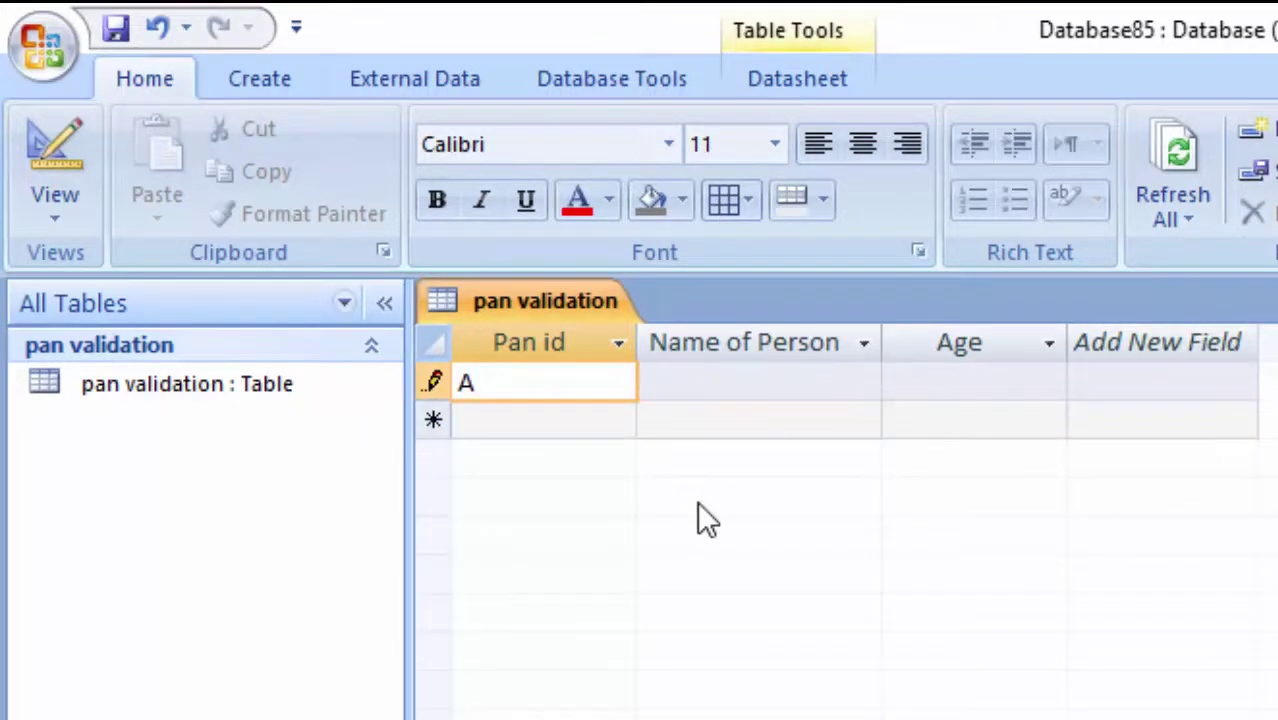
text(IS)
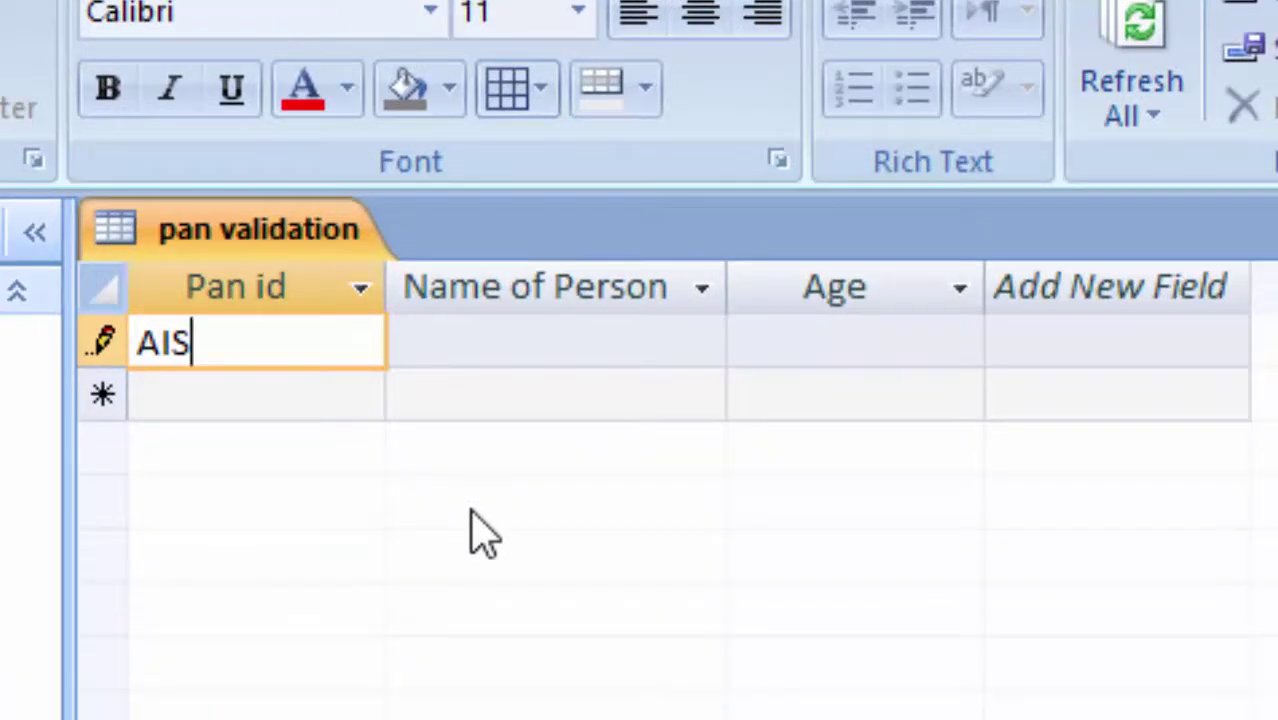
text(PT6051G)
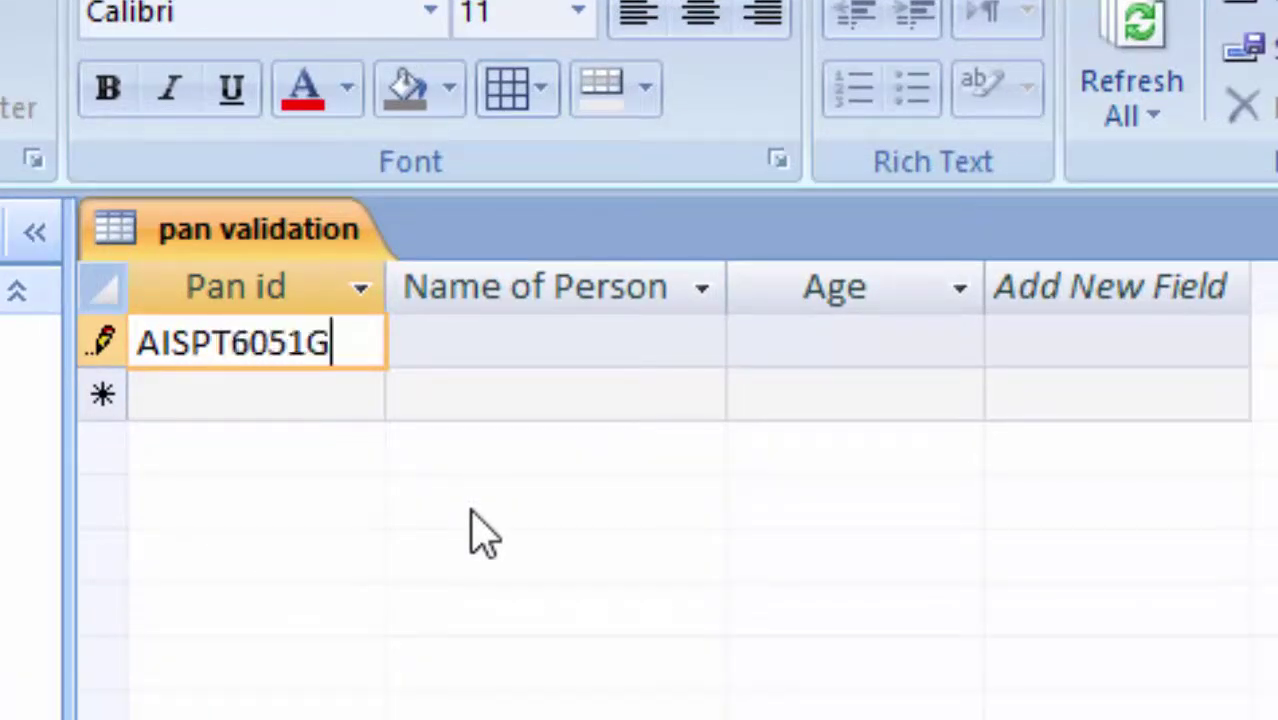
key(Tab)
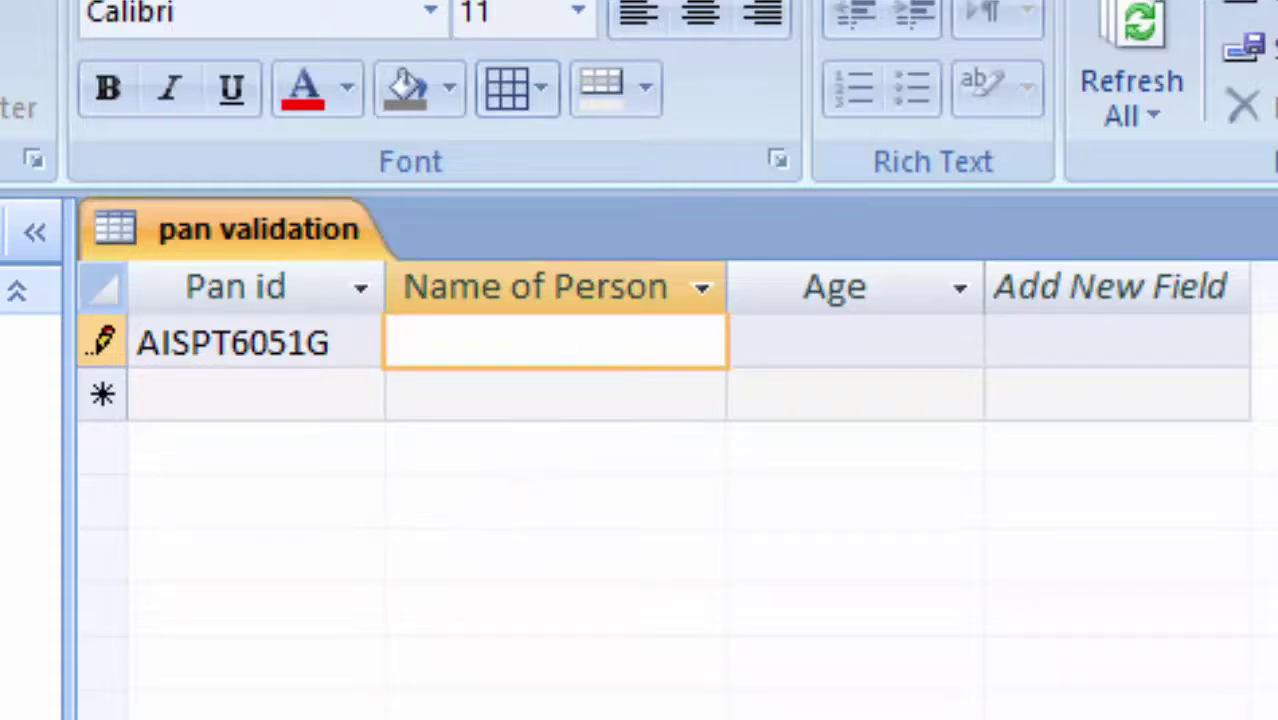
text(Sur)
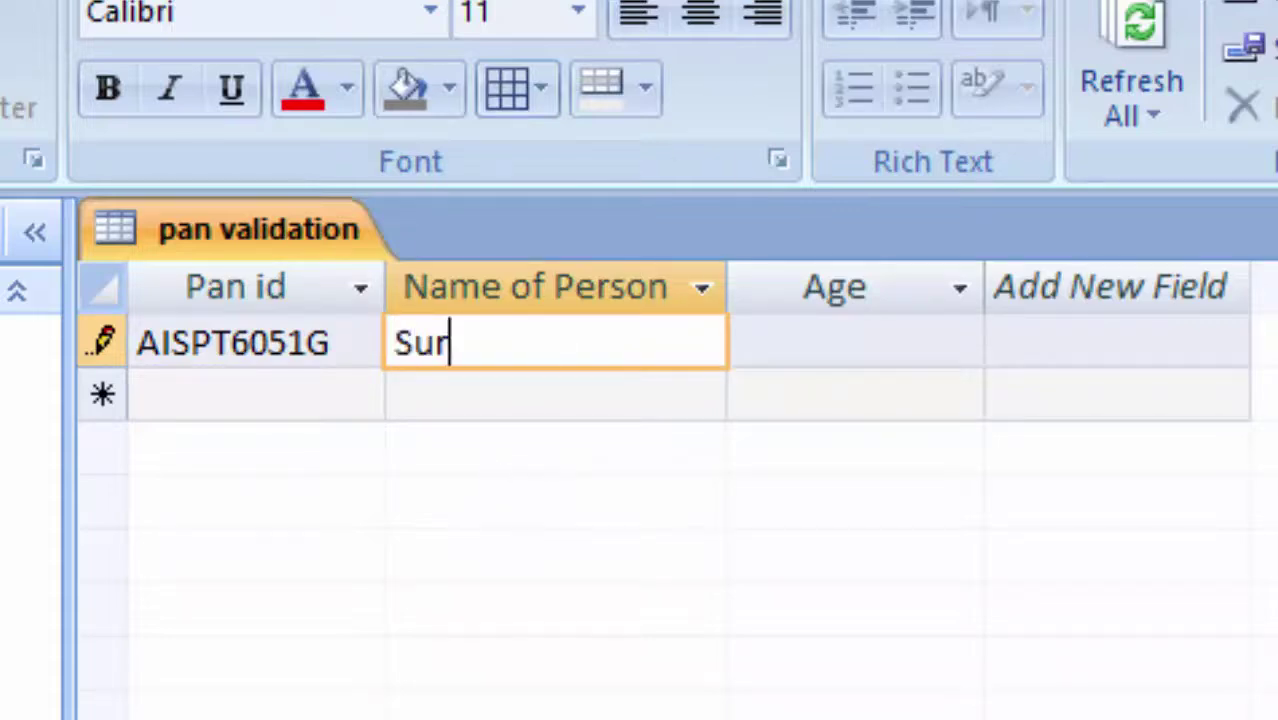
text(aj)
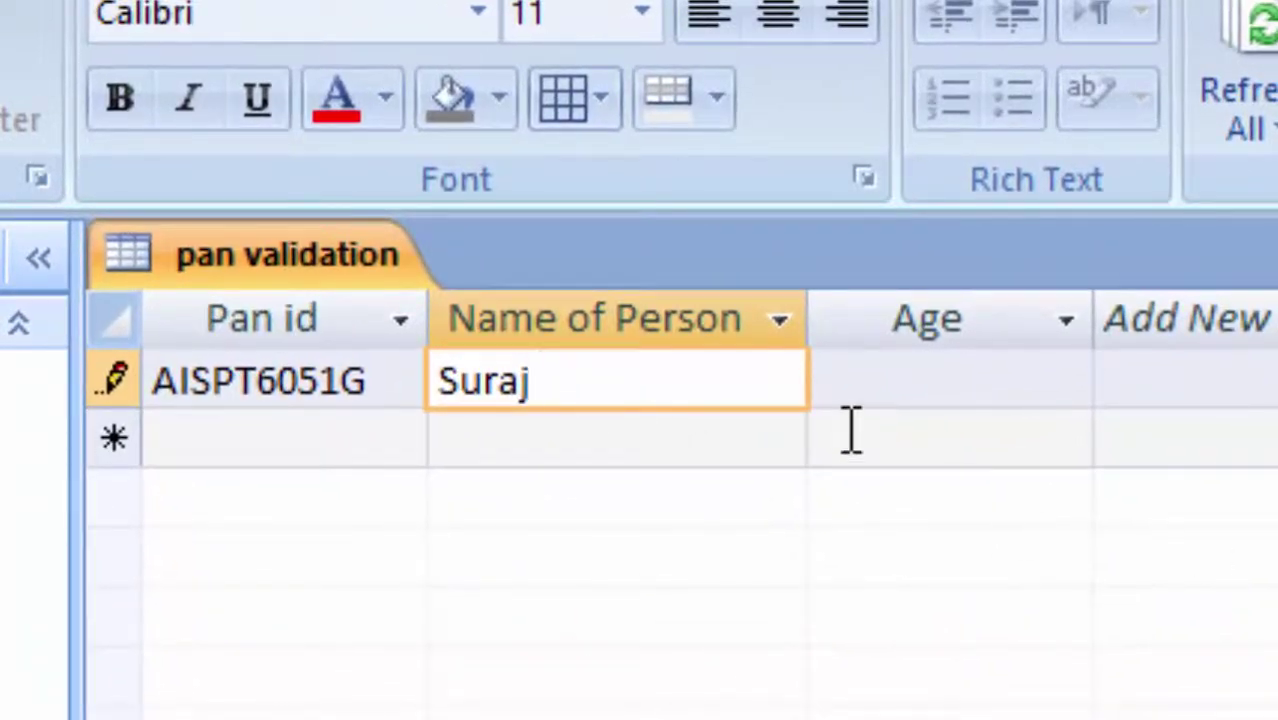
Try age 12 for the first record, dismiss the warnings, save it with age 18.
click(887, 399)
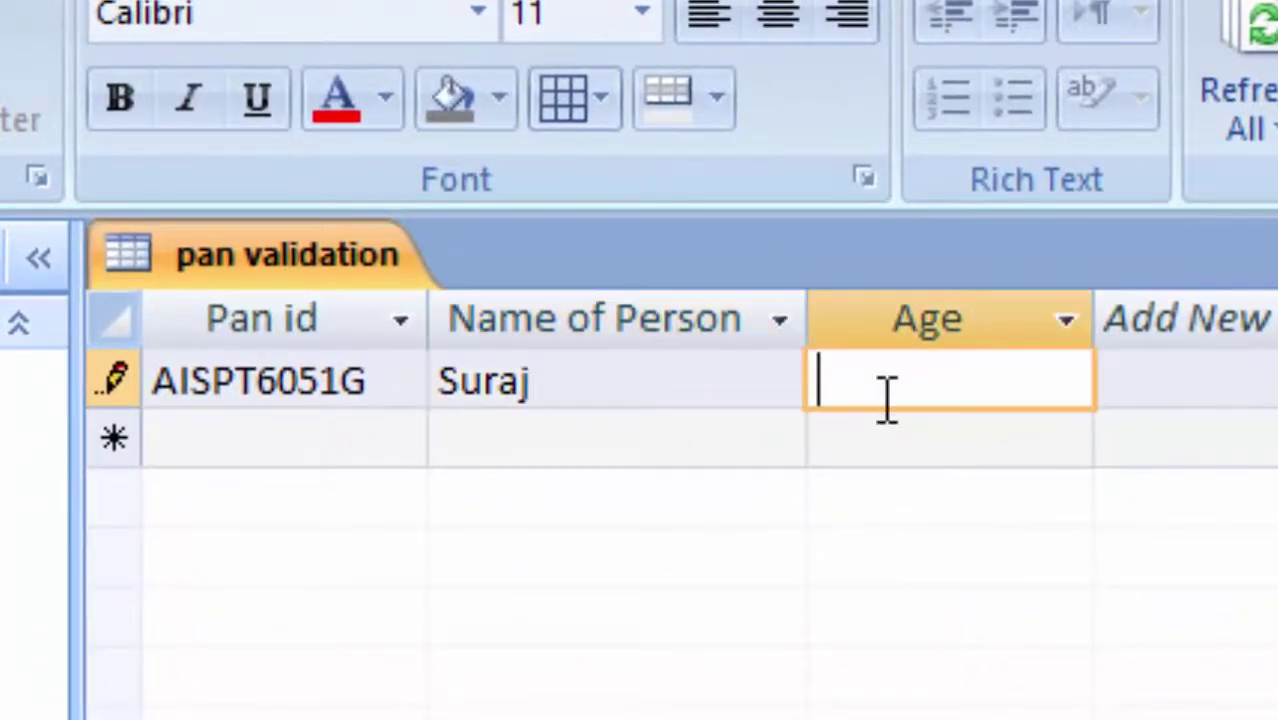
text(12)
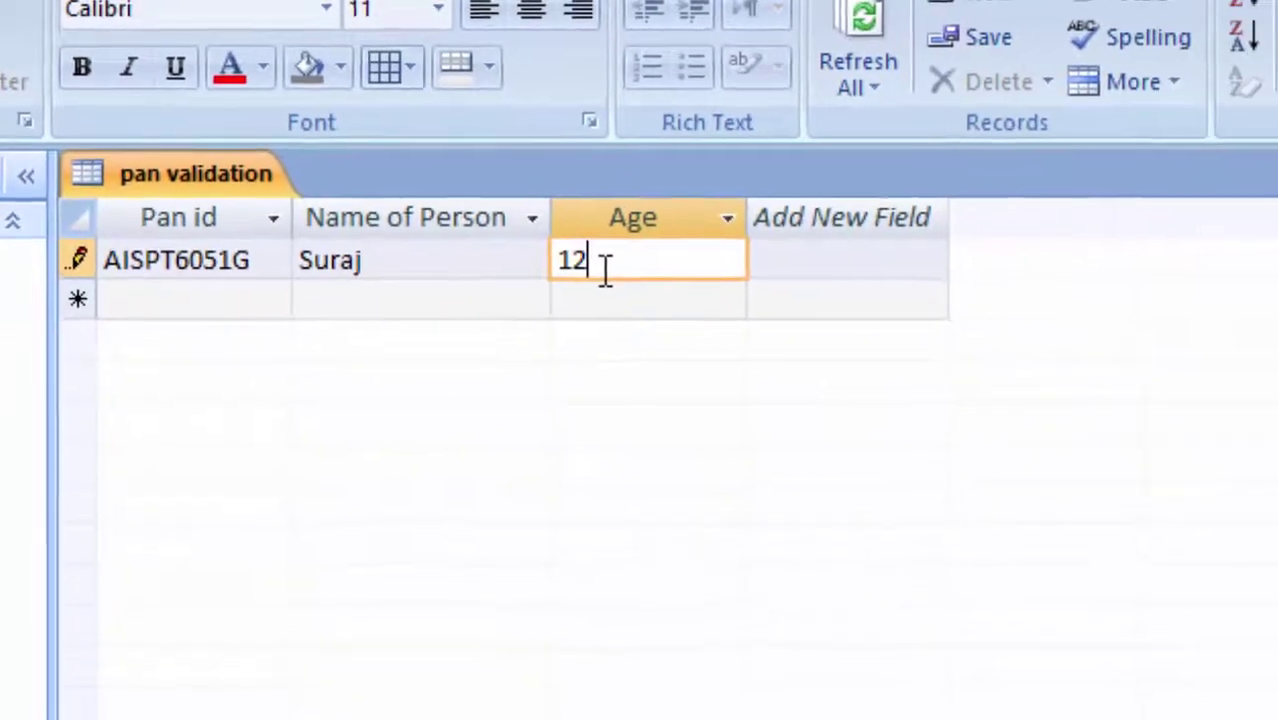
key(Return)
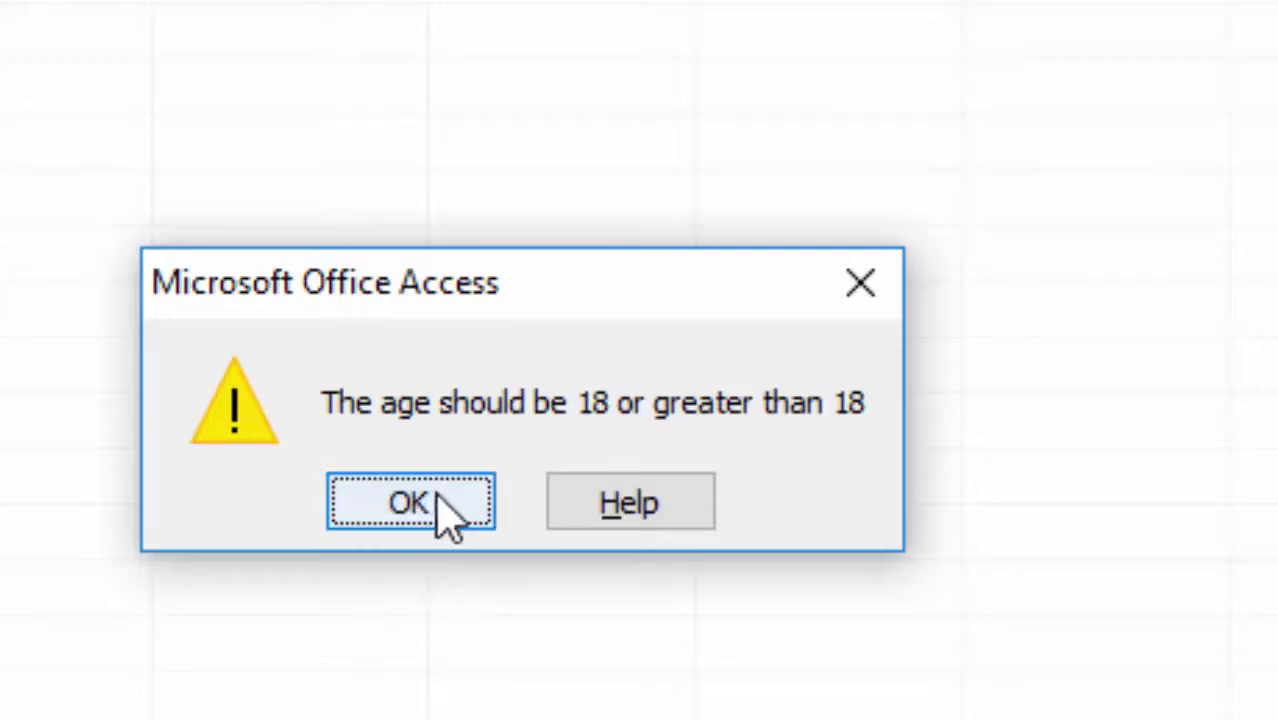
click(436, 492)
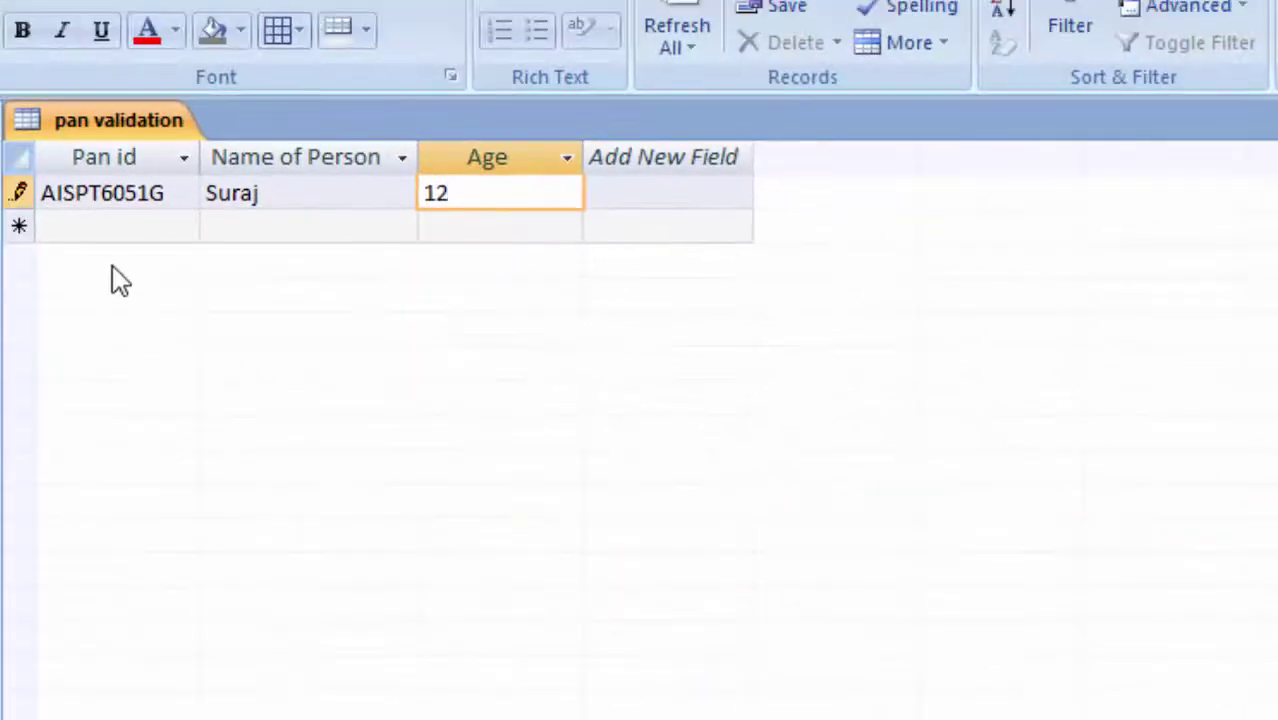
click(106, 232)
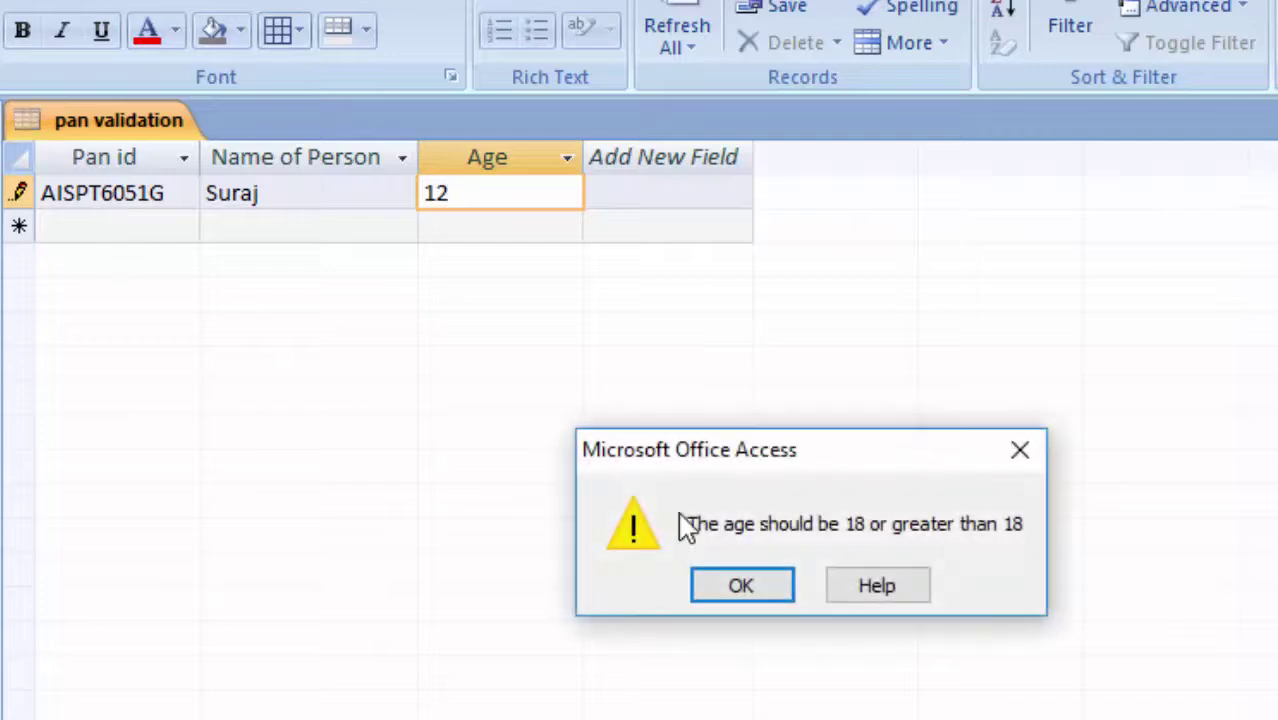
click(726, 586)
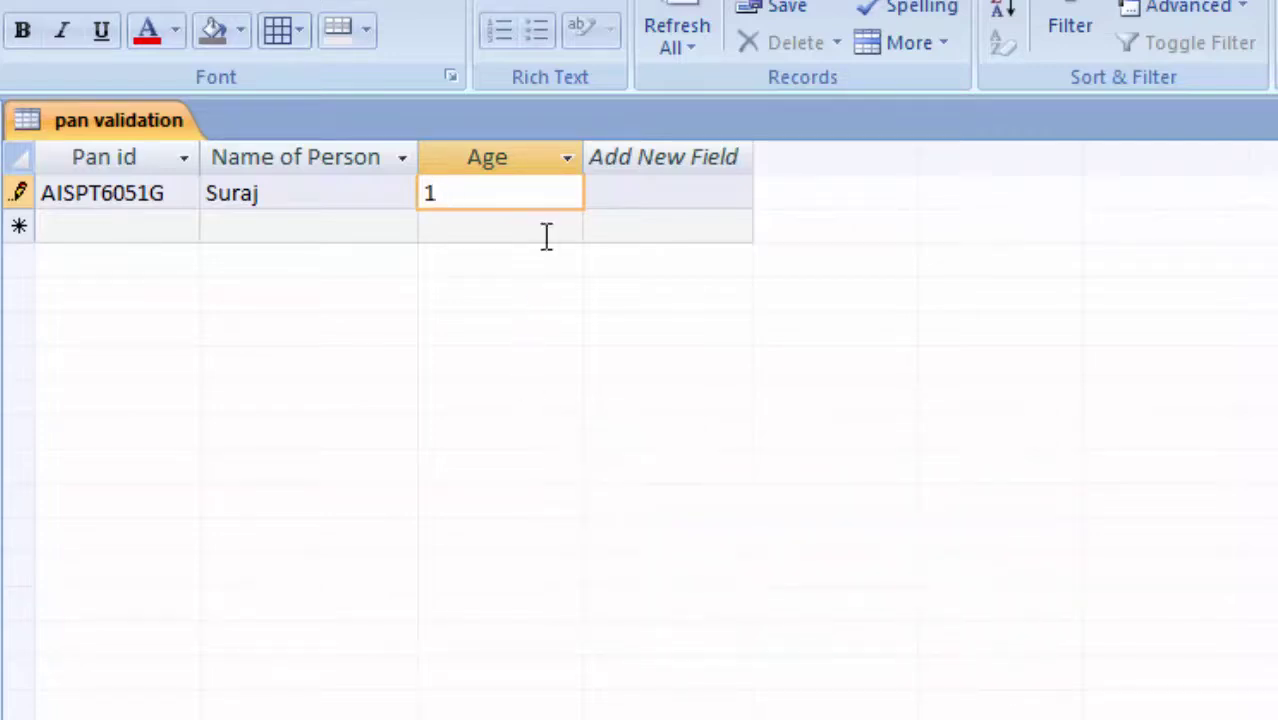
click(500, 193)
text(8)
key(Tab)
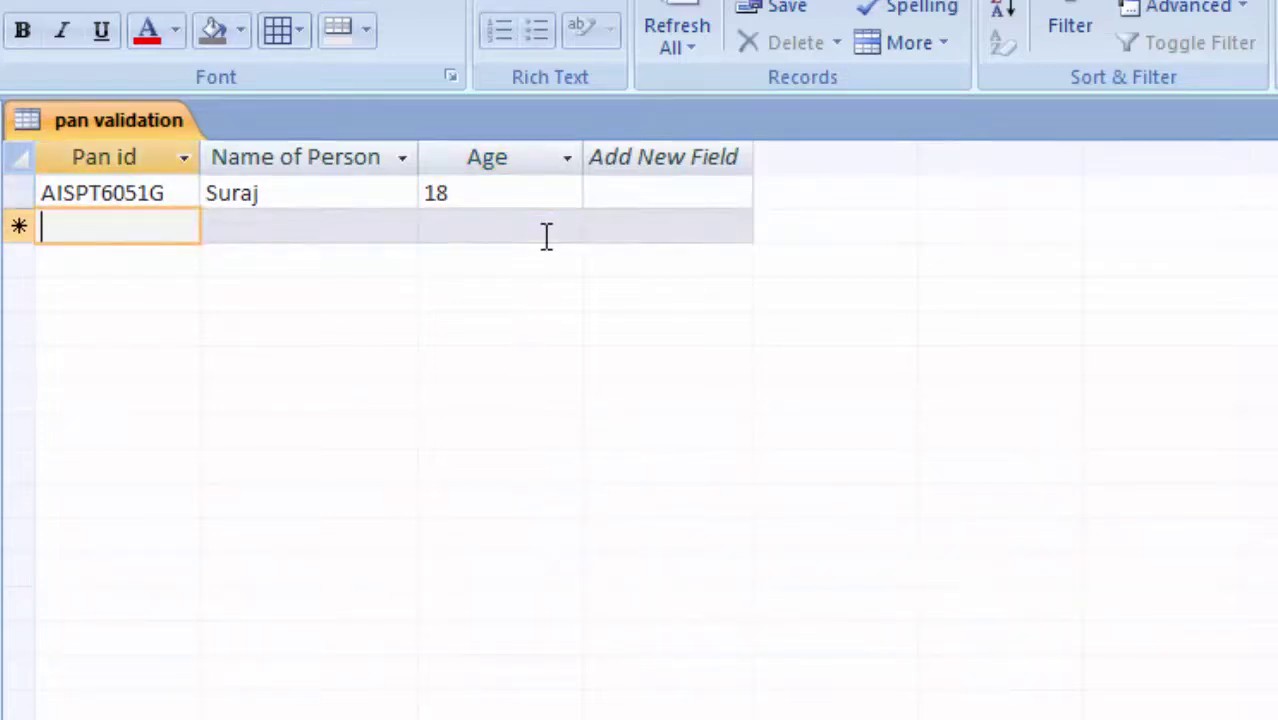
text(A)
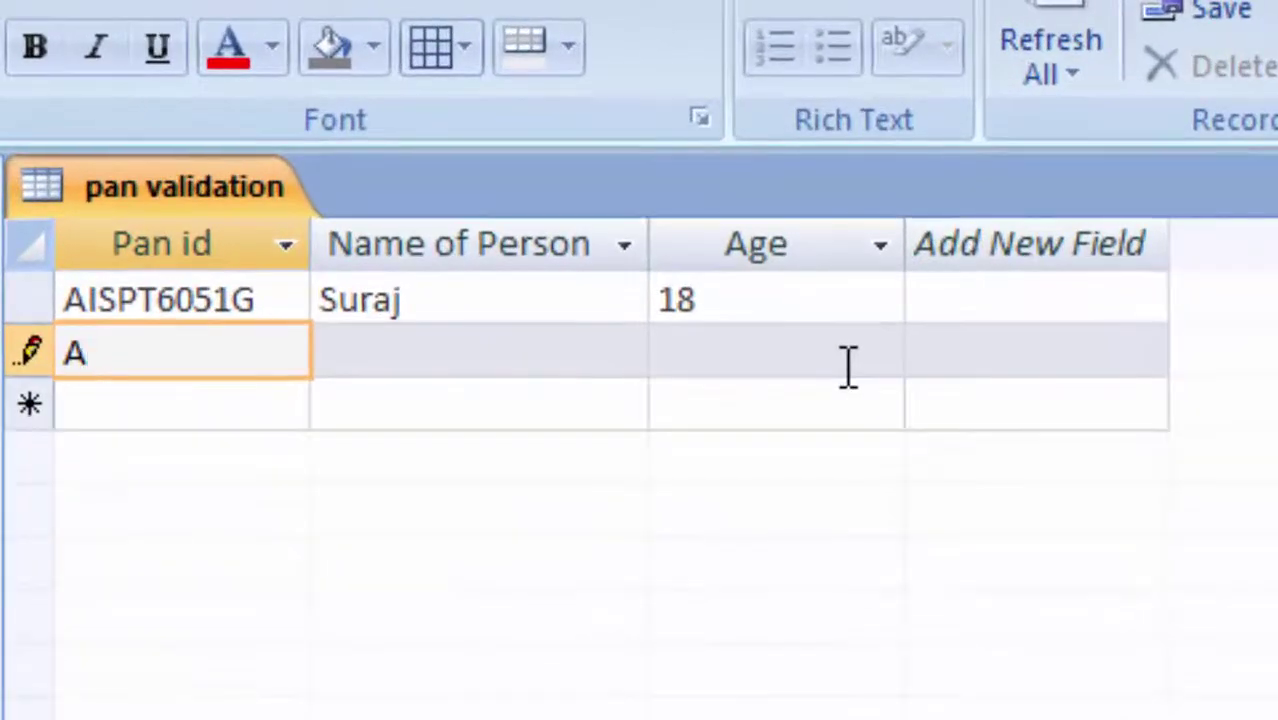
text(IS)
text(kPTQW56)
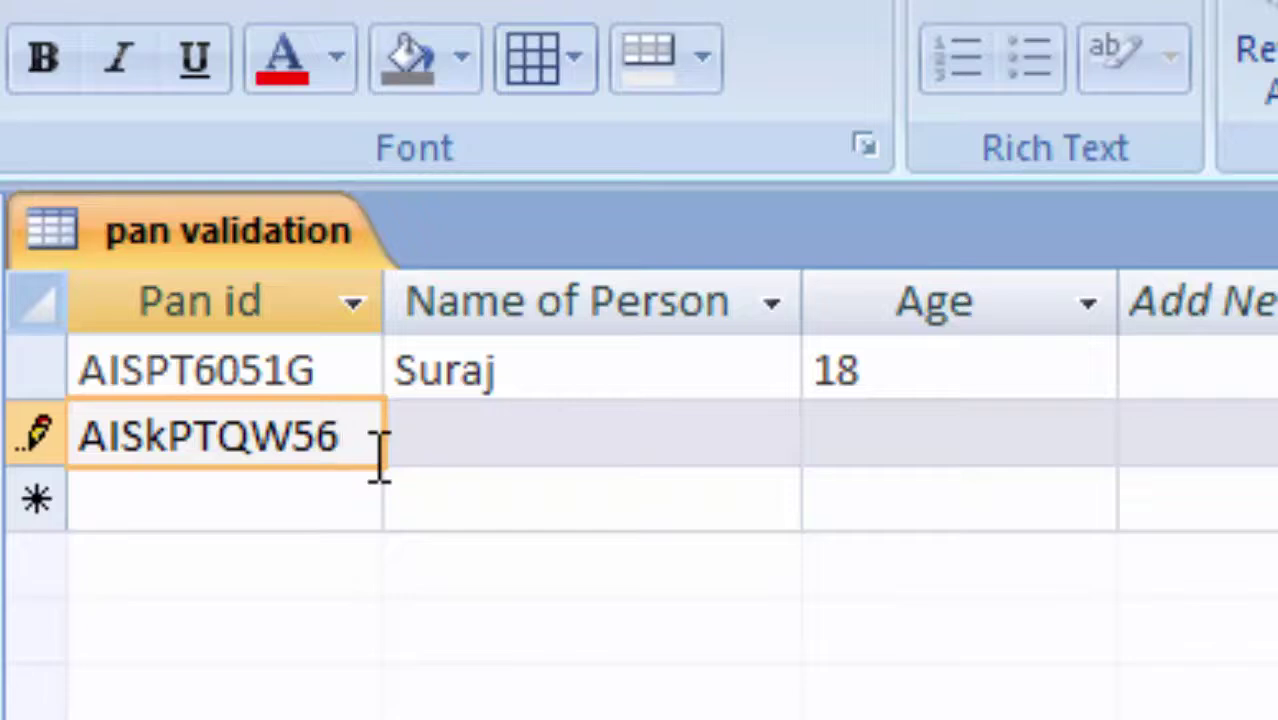
Enter the second record's person name and age 12, triggering the age validation warning.
click(452, 437)
text(Ra)
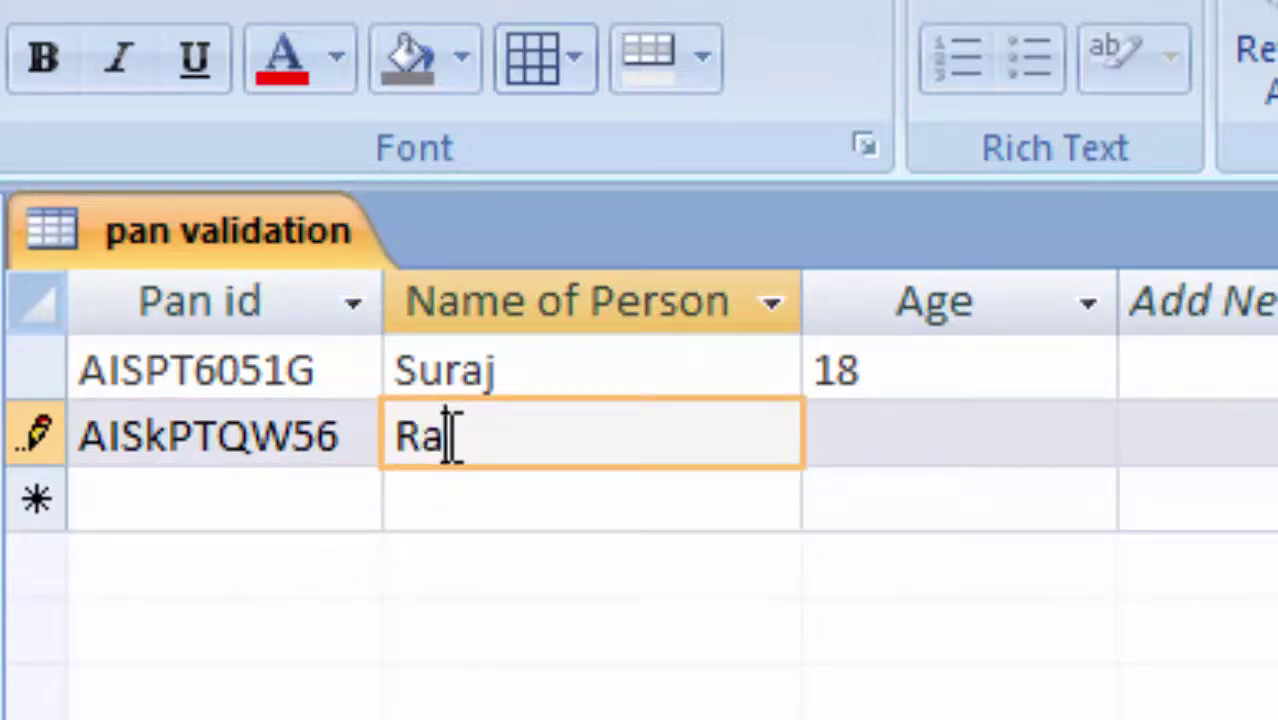
text(m)
key(Tab)
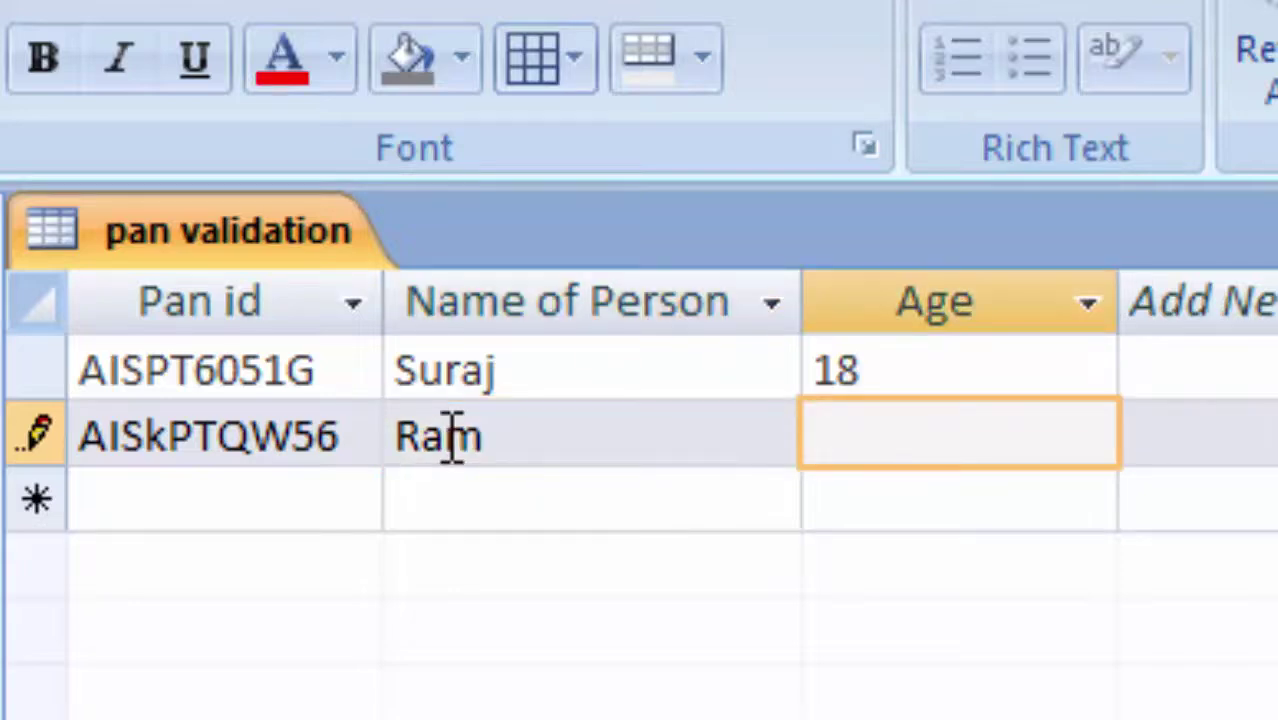
text(1)
text(2)
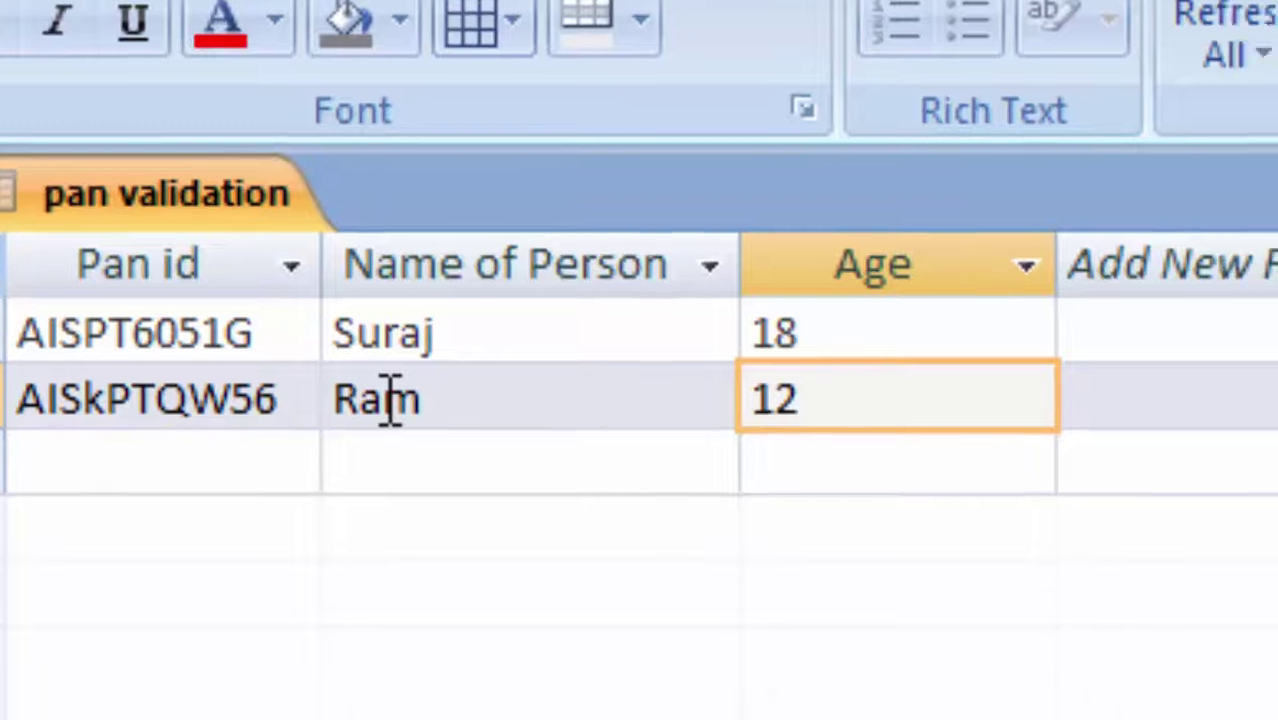
key(Tab)
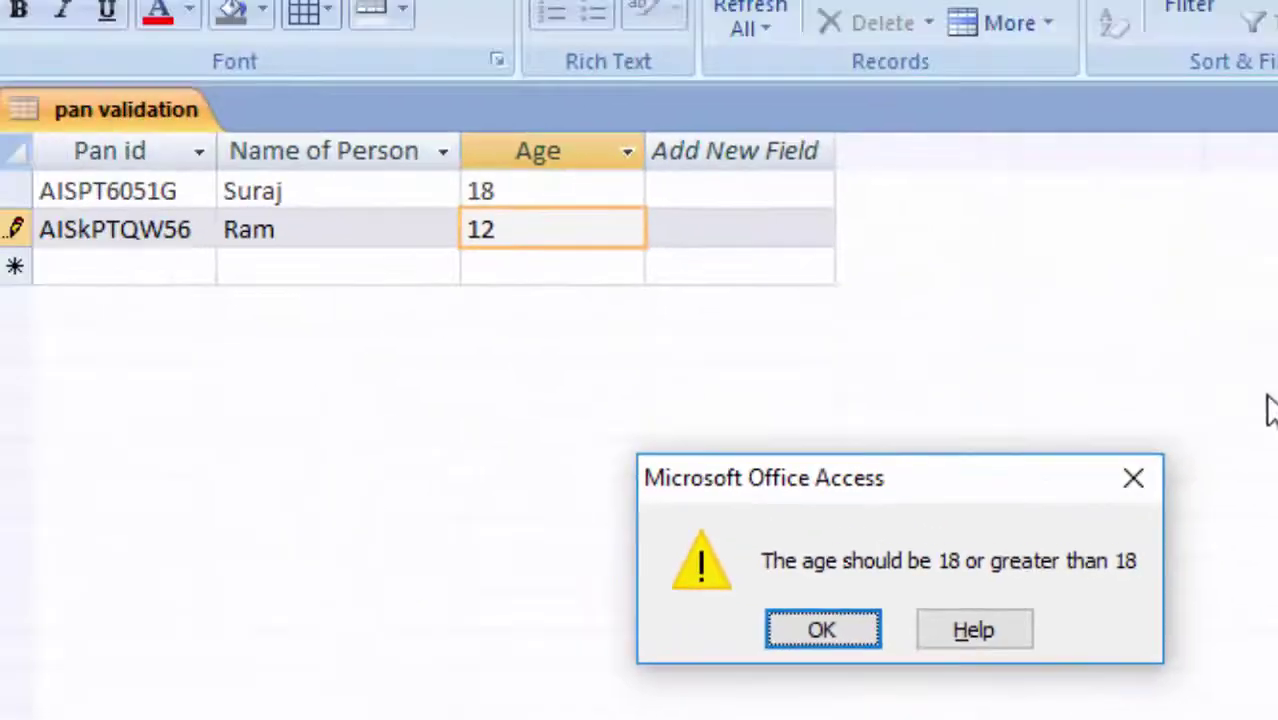
Dismiss the age warning and correct the second record's age to 19, saving it.
click(834, 631)
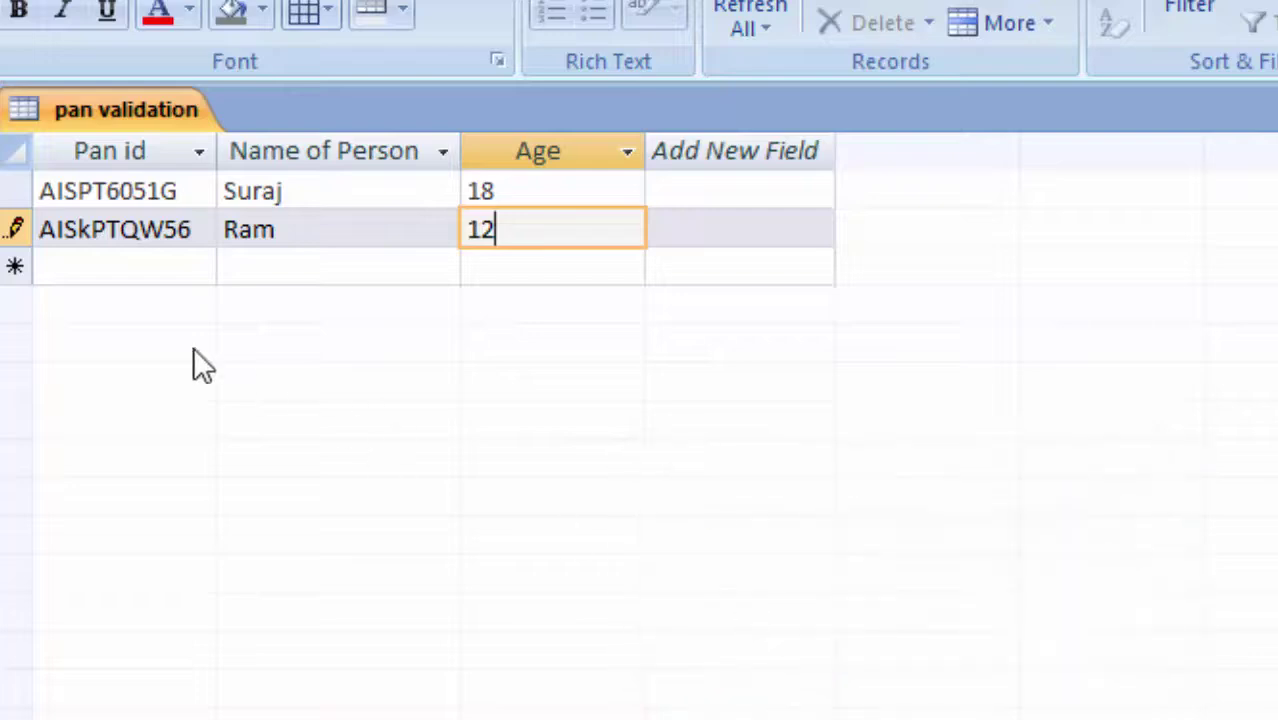
click(104, 262)
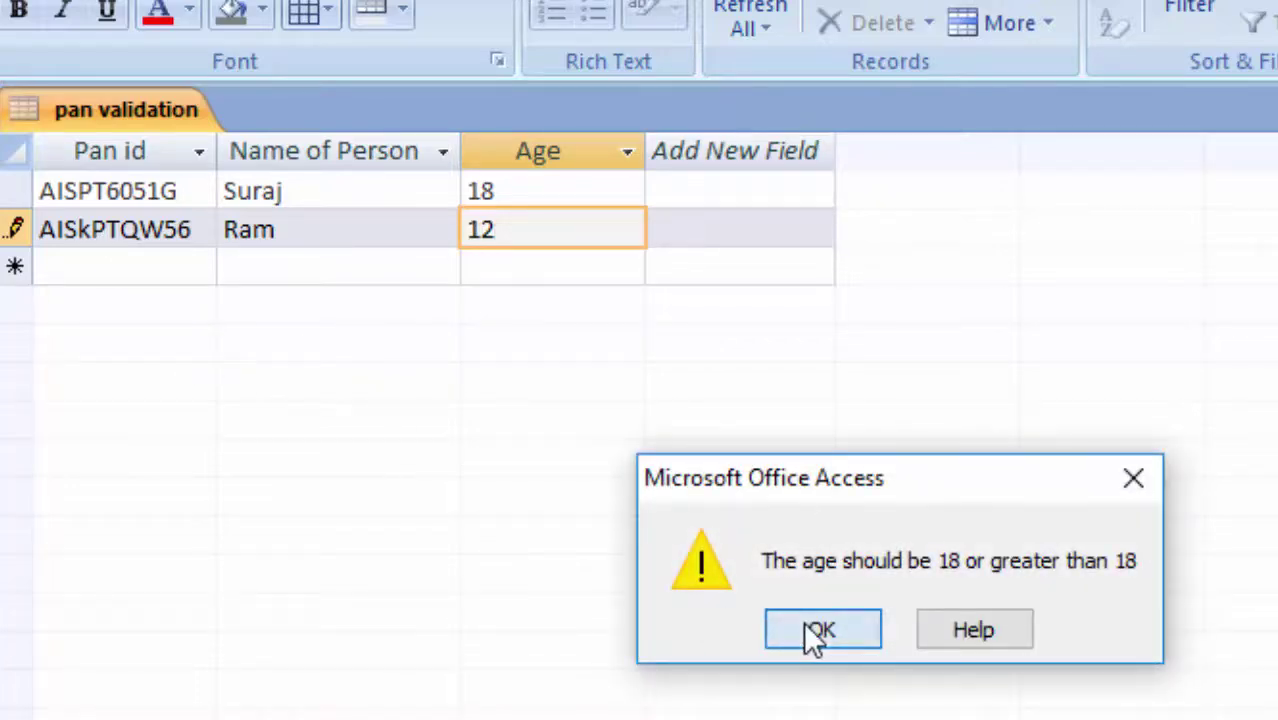
click(808, 630)
key(BackSpace)
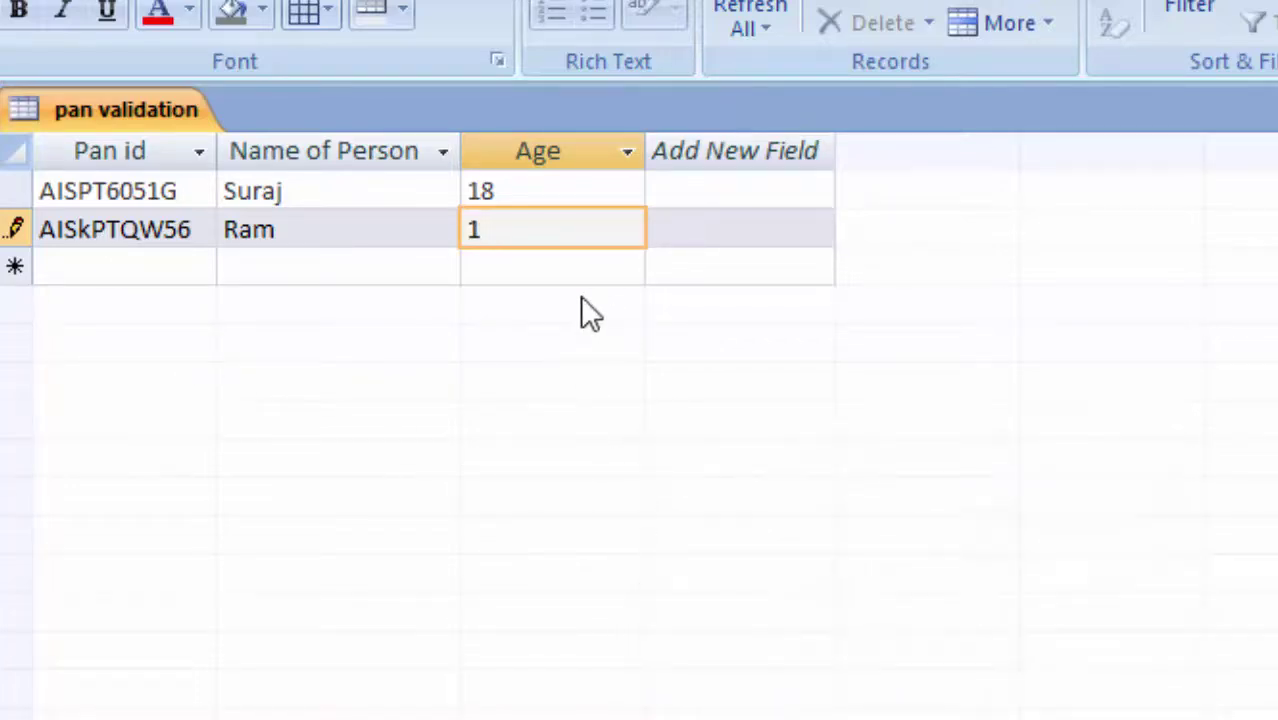
text(9)
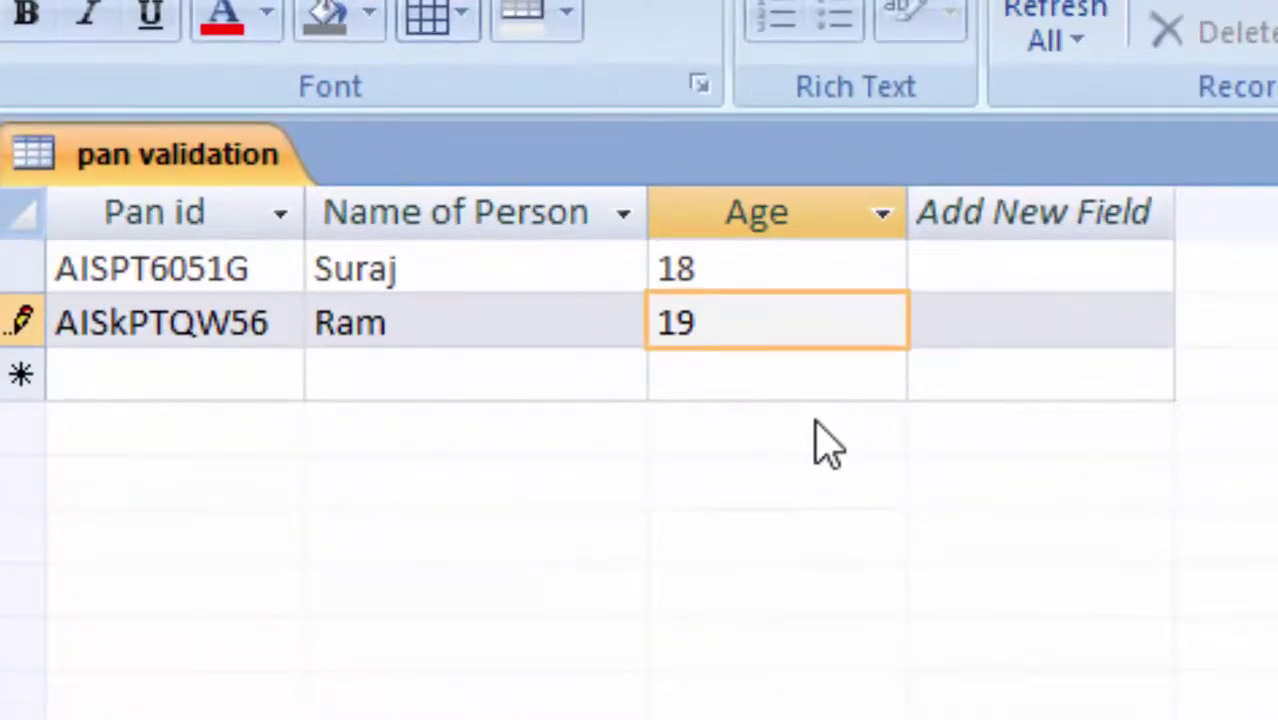
key(Tab)
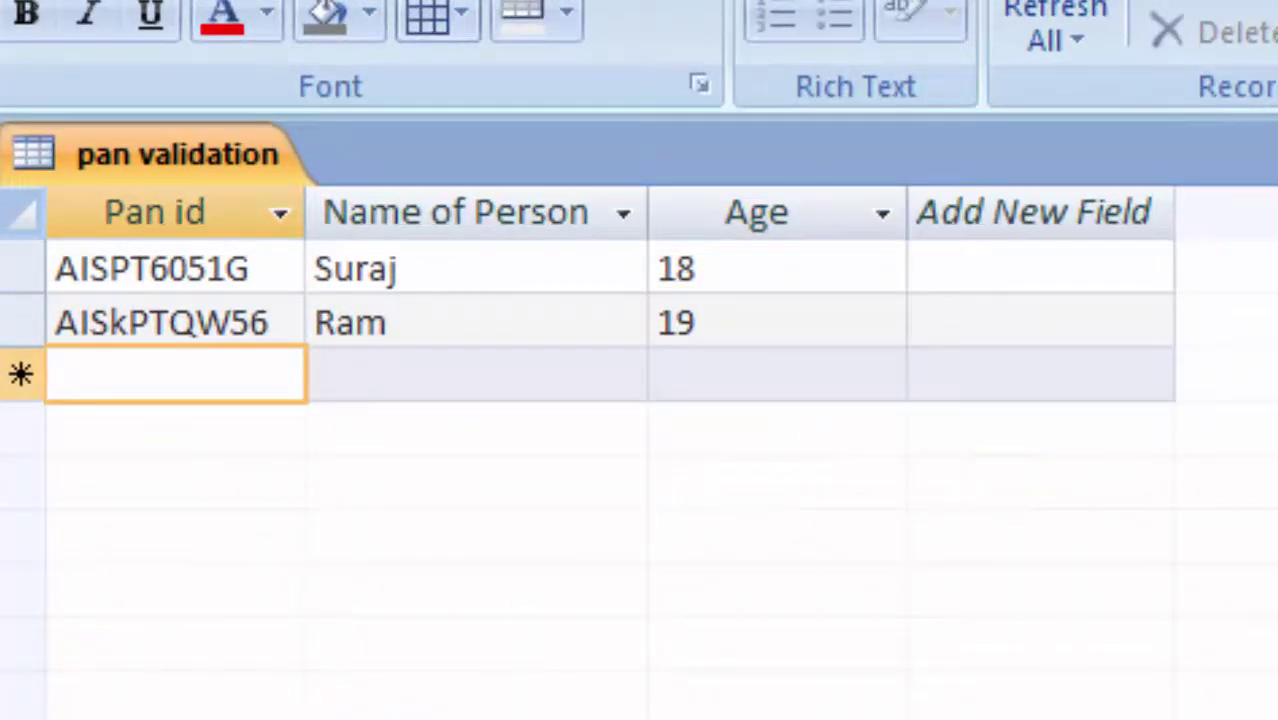